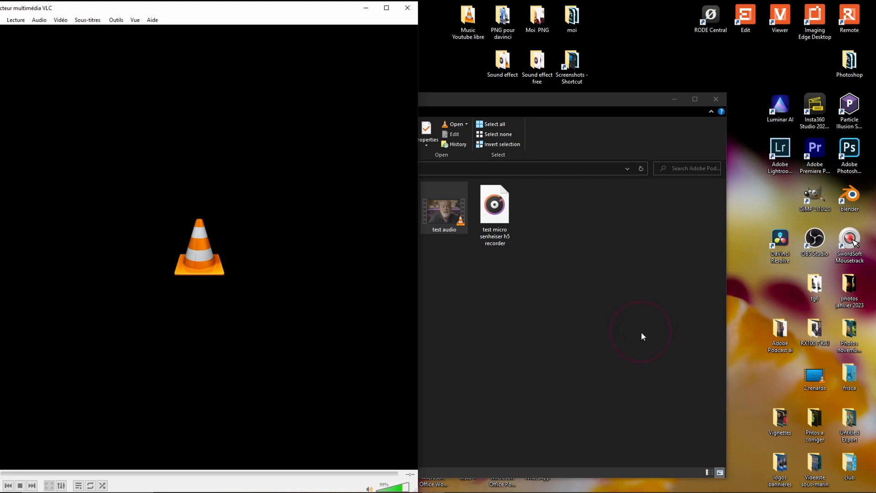
# Play the "test micro senheiser h5 recorder" audio file from the Adobe Podcast ai folder, and close the player.
pyautogui.click(641, 336)
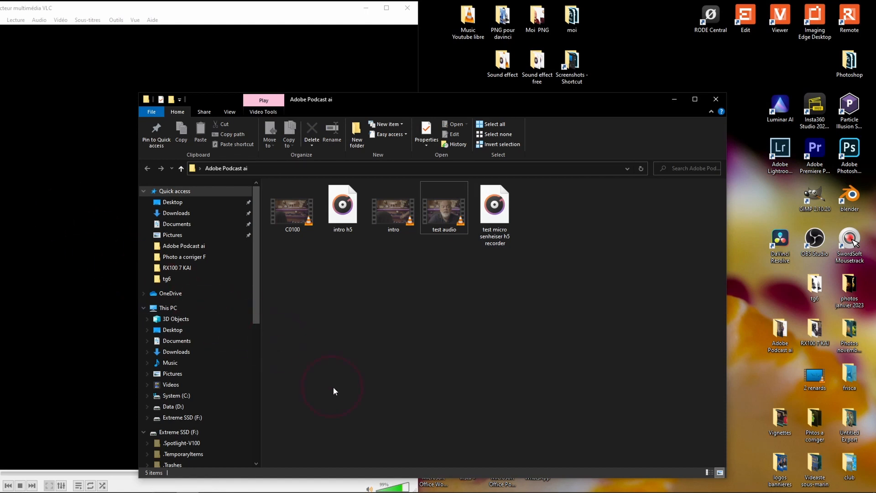
pyautogui.doubleClick(493, 208)
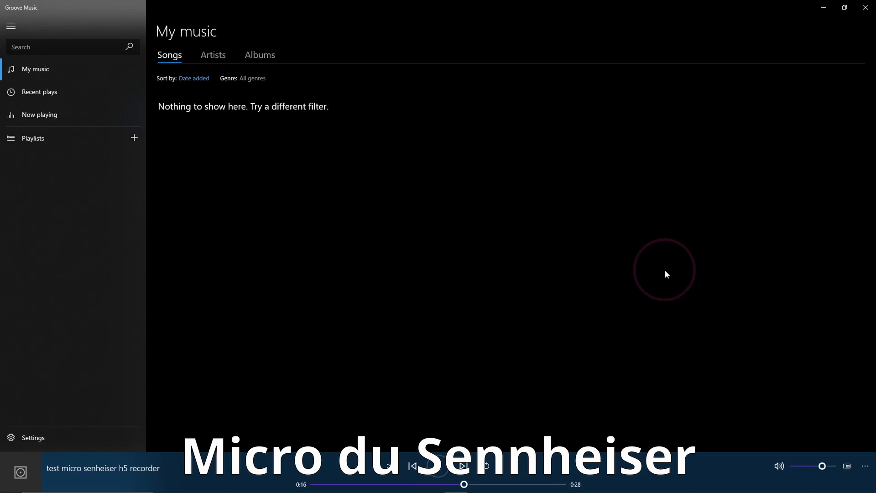
pyautogui.click(865, 9)
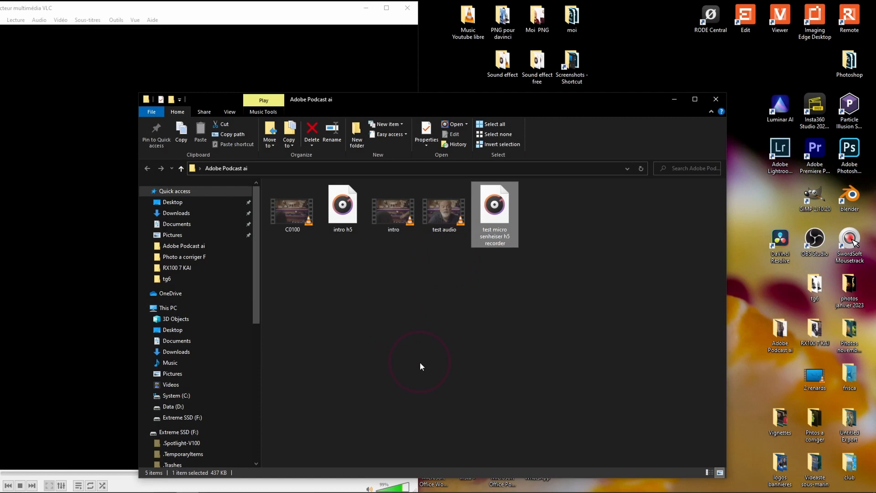
# Switch to Chrome and search Google for "adobe podcast ai".
pyautogui.click(53, 249)
pyautogui.click(299, 485)
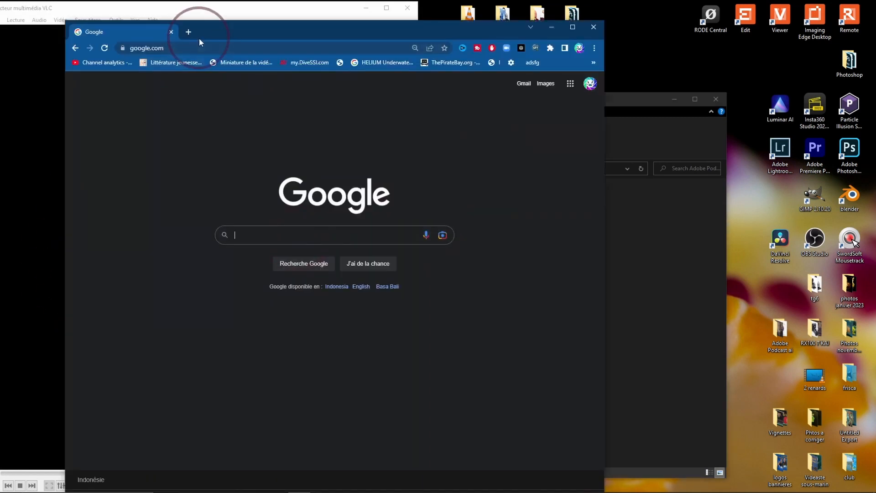
pyautogui.click(199, 44)
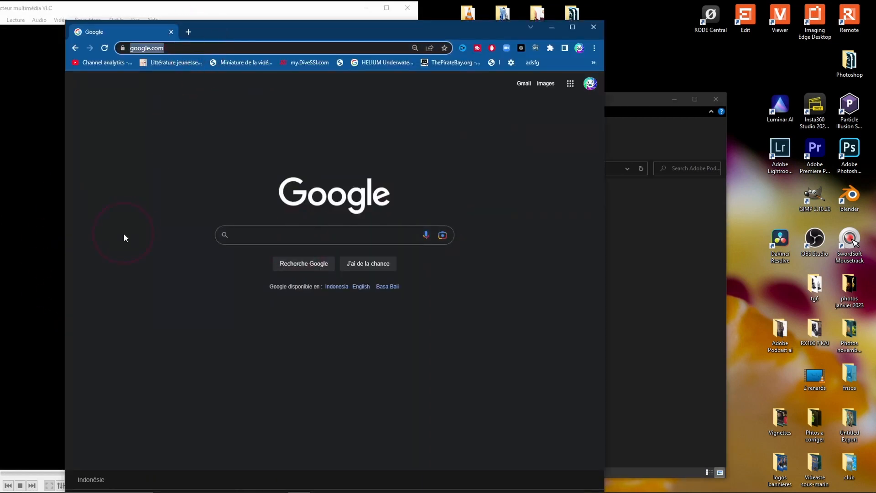
pyautogui.write('ado')
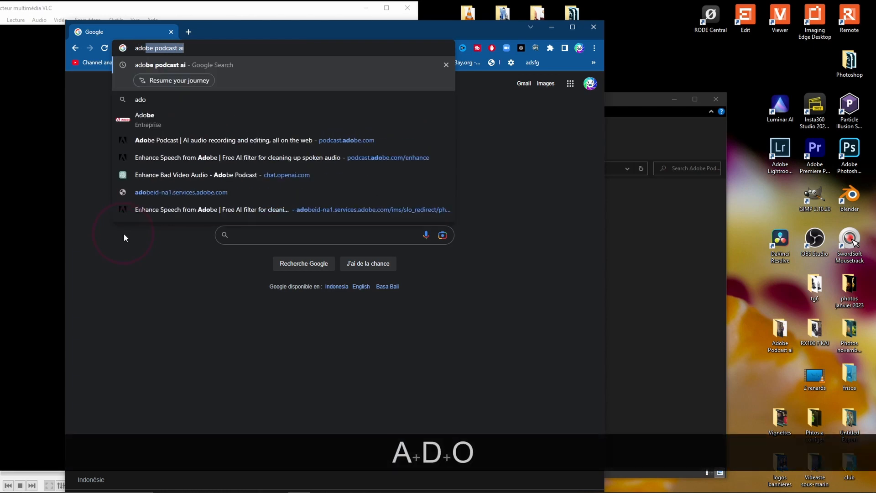
pyautogui.write('be ')
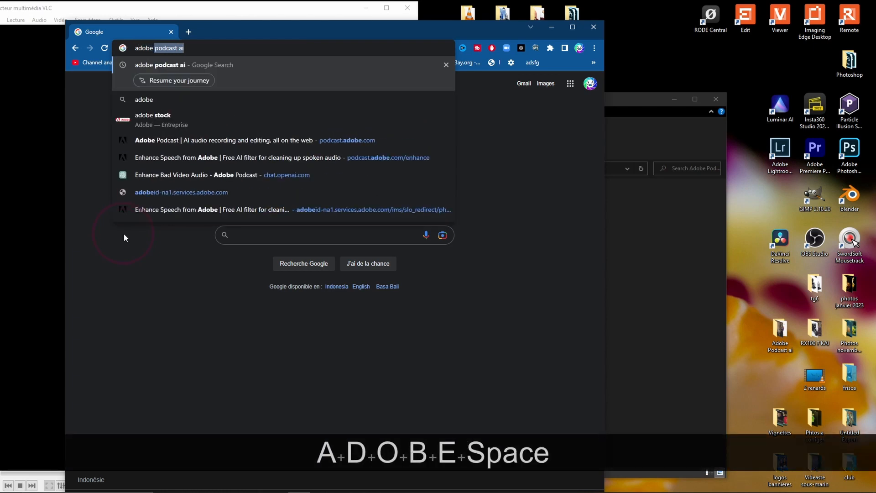
pyautogui.write('podca')
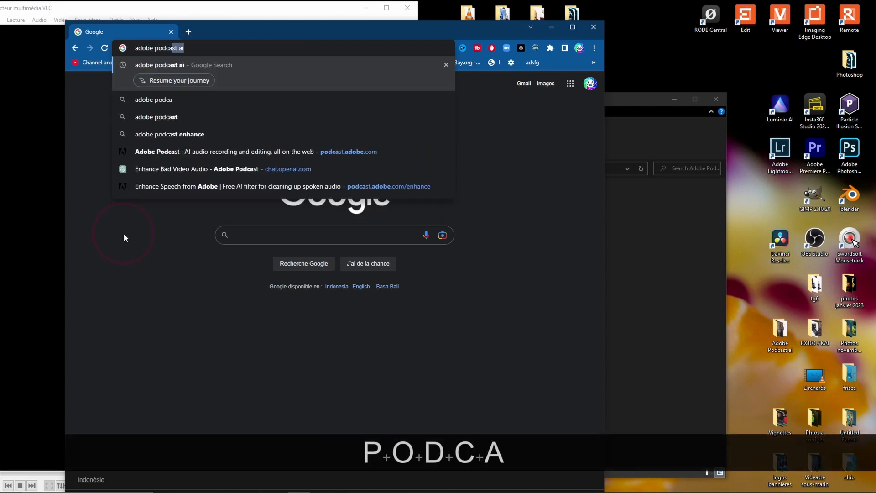
pyautogui.write('st ai')
pyautogui.press('Return')
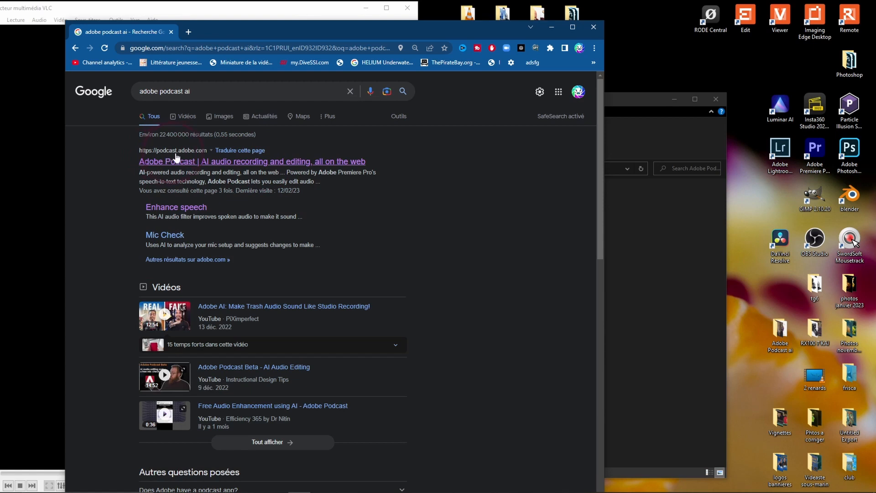
# Open the Adobe Podcast site from the search results and sign in with the Google account.
pyautogui.click(195, 163)
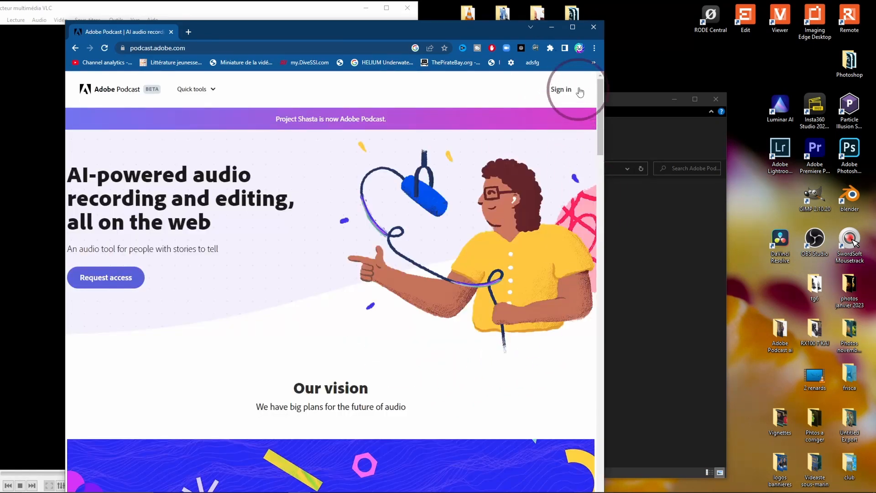
pyautogui.click(560, 89)
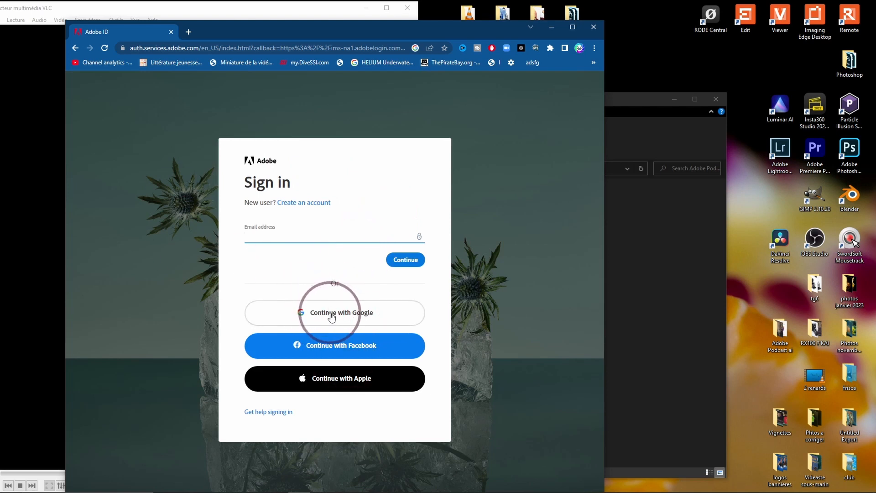
pyautogui.click(501, 421)
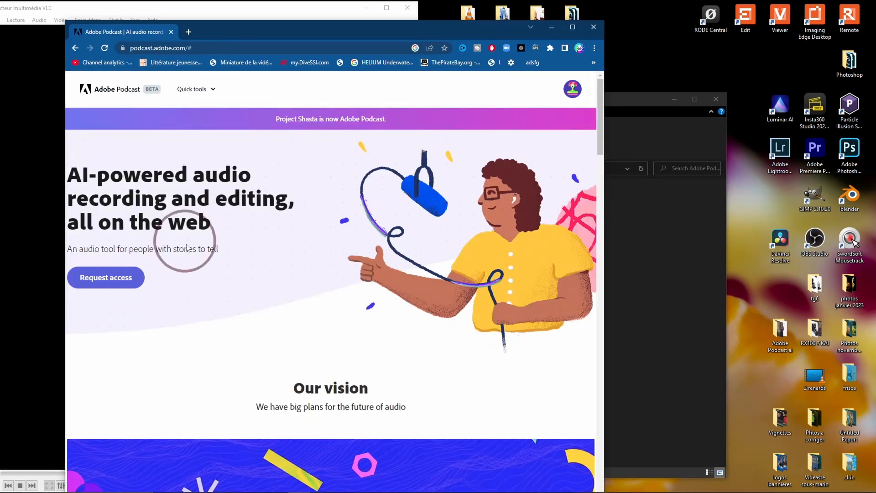
# Open the Adobe Podcast access request form, review its required questions, and return to the Adobe Podcast home page.
pyautogui.click(106, 275)
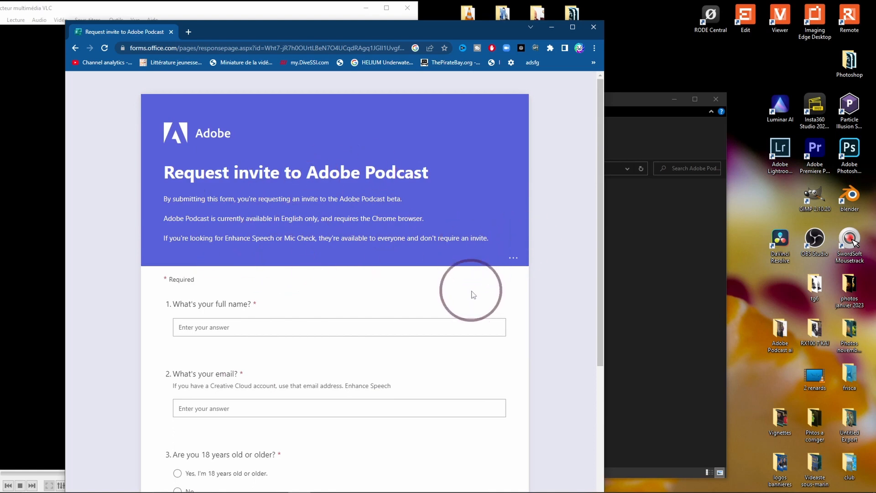
pyautogui.scroll(-5, 322, 352)
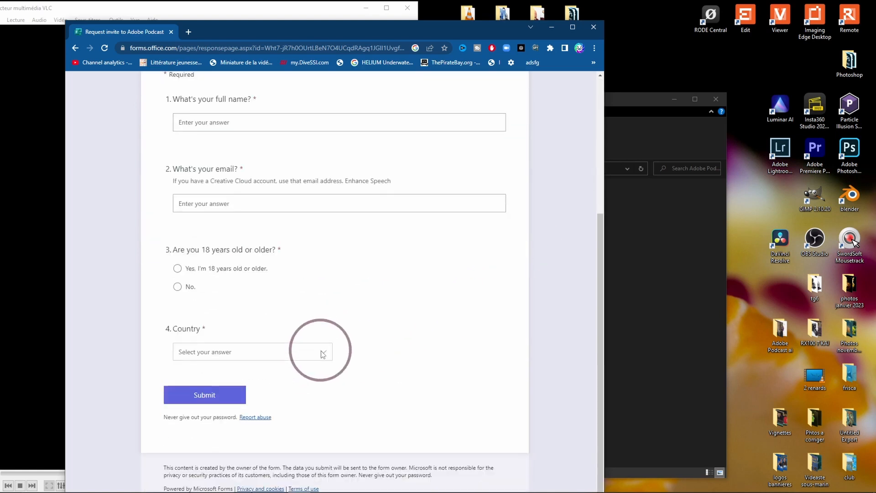
pyautogui.scroll(2, 322, 352)
pyautogui.scroll(-2, 322, 355)
pyautogui.scroll(4, 117, 116)
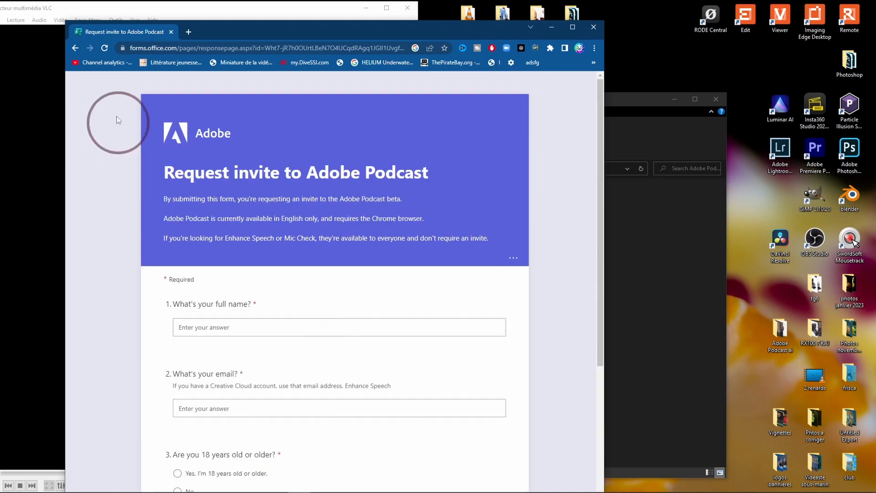
pyautogui.click(70, 51)
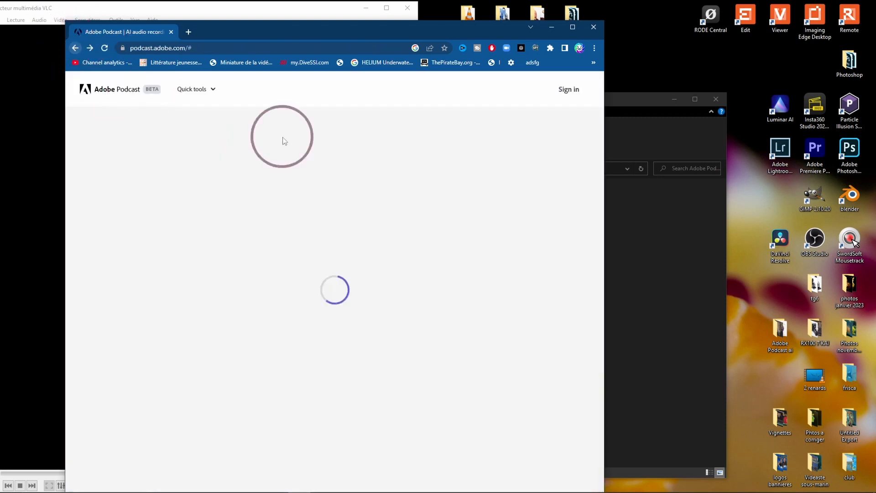
# Open the Enhance Speech tool from the AI-powered audio section of the Adobe Podcast home page.
pyautogui.scroll(-10, 487, 322)
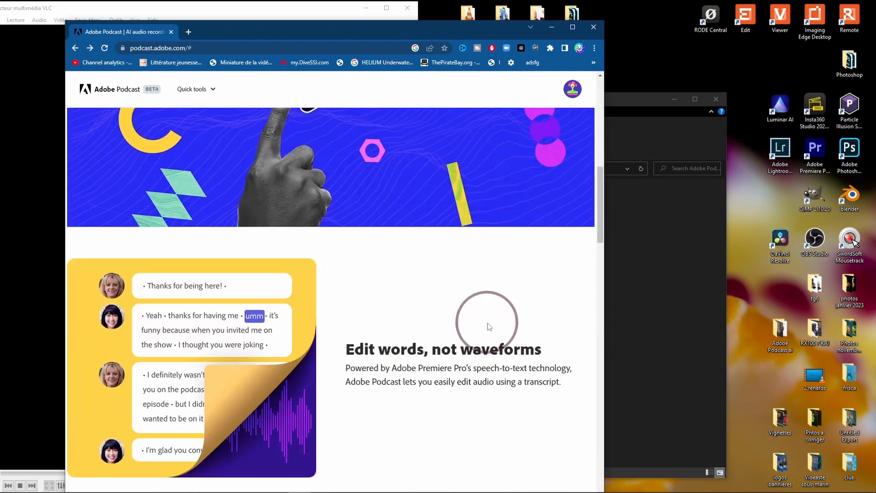
pyautogui.scroll(-13, 487, 326)
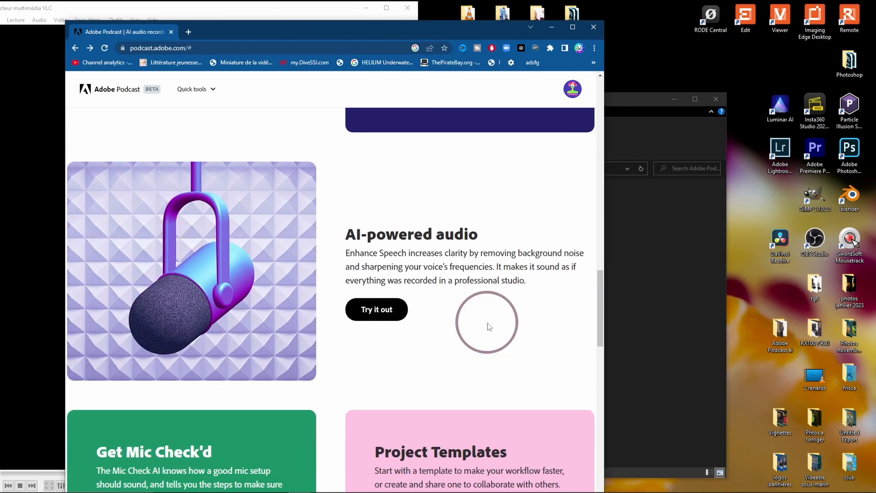
pyautogui.scroll(-3, 454, 375)
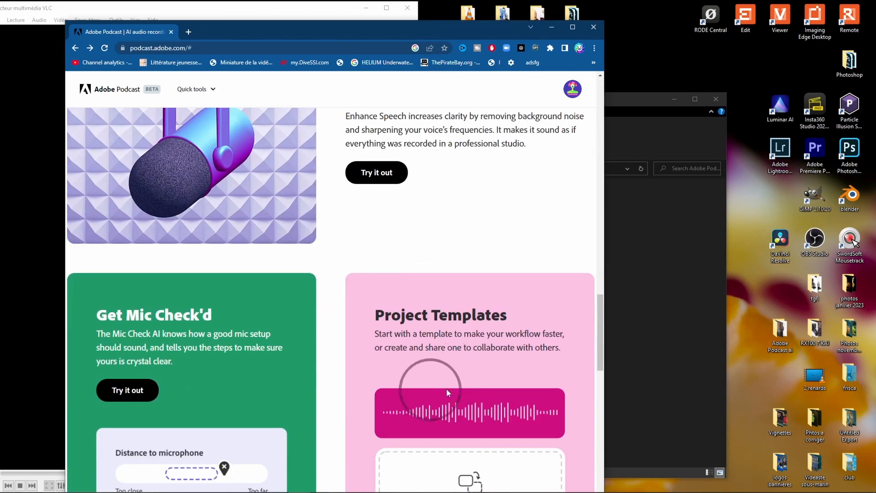
pyautogui.scroll(4, 452, 347)
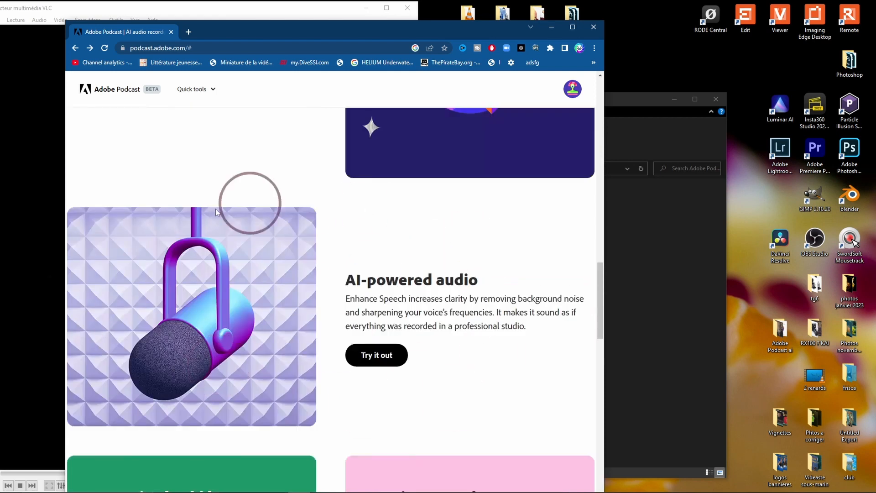
pyautogui.click(377, 355)
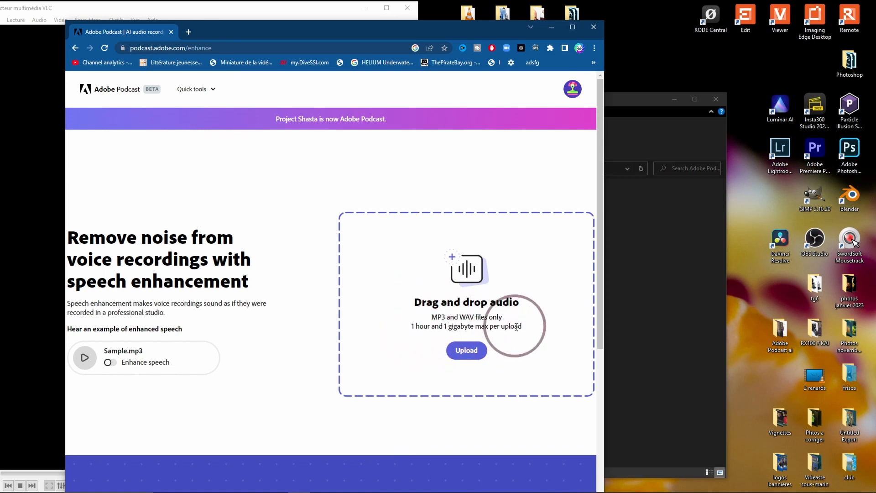
# Check the file type and size of "test audio" in its properties in File Explorer, and close them.
pyautogui.click(676, 358)
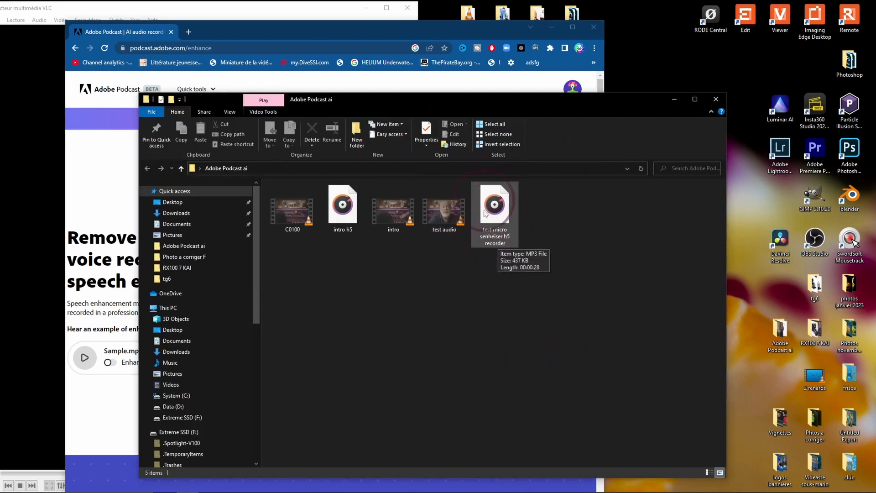
pyautogui.rightClick(434, 209)
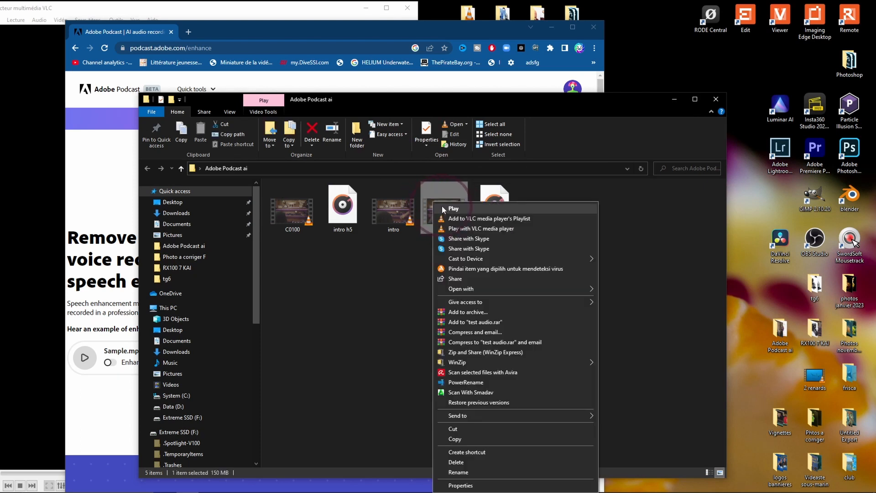
pyautogui.click(483, 486)
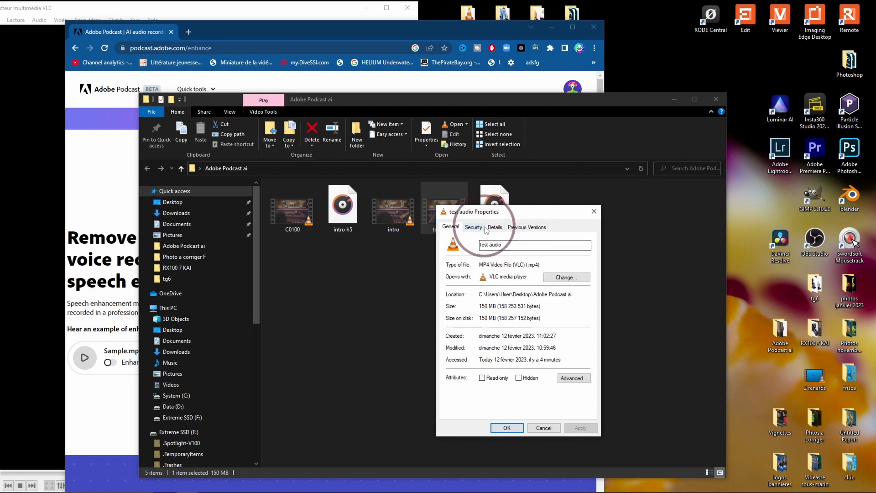
pyautogui.click(595, 210)
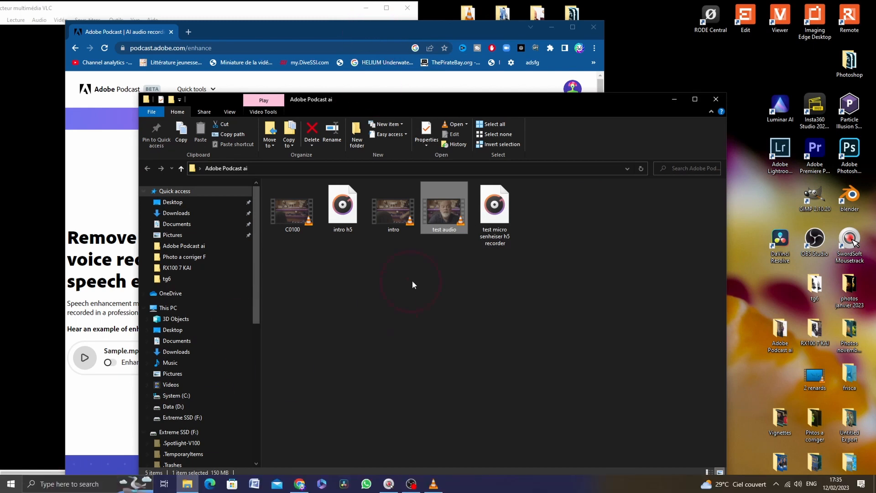
# Launch VLC media player from the desktop and start its convert and save function.
pyautogui.moveTo(145, 9); pyautogui.dragTo(217, 10)
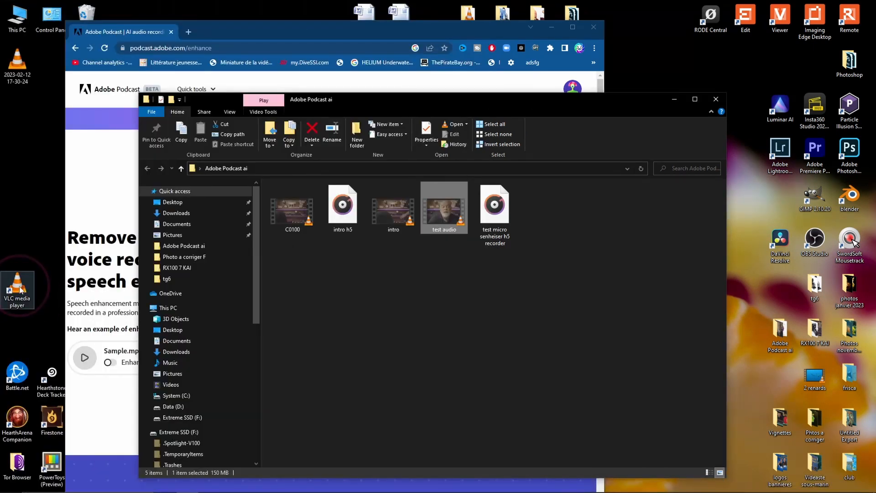
pyautogui.doubleClick(17, 286)
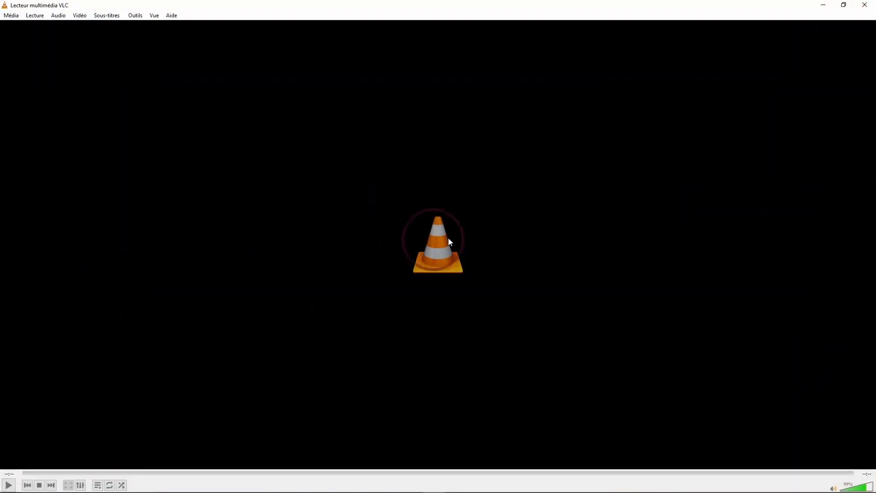
pyautogui.click(5, 14)
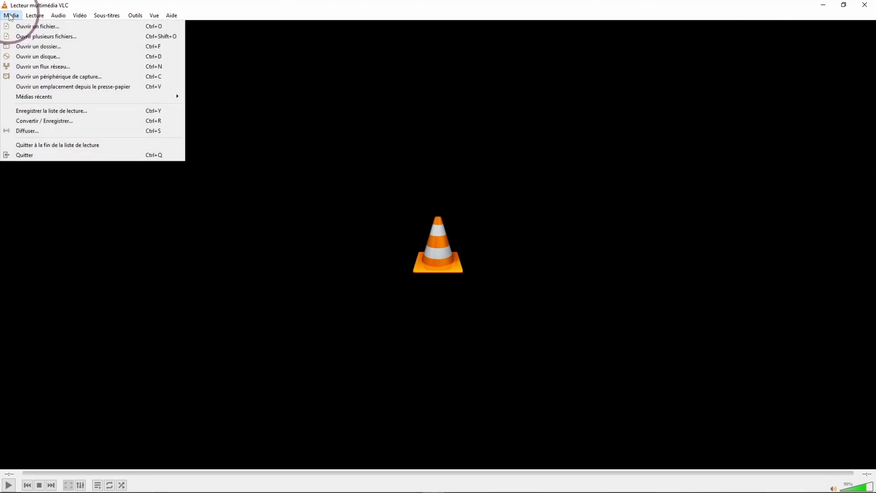
pyautogui.click(42, 122)
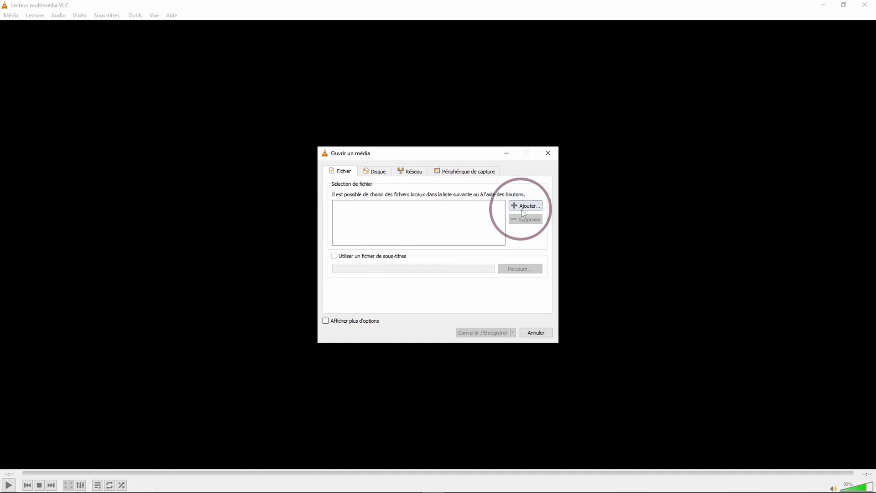
# Add "test audio" from the Adobe Podcast ai folder as the source file and proceed to its conversion settings.
pyautogui.click(522, 208)
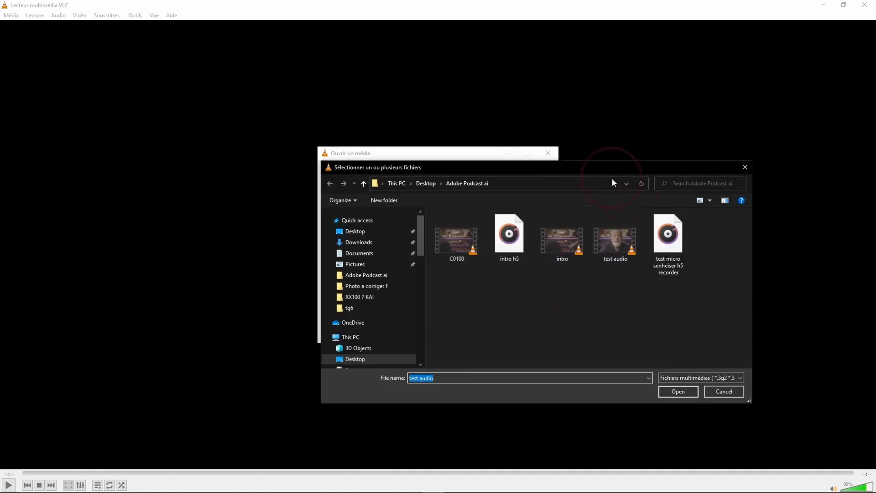
pyautogui.click(675, 226)
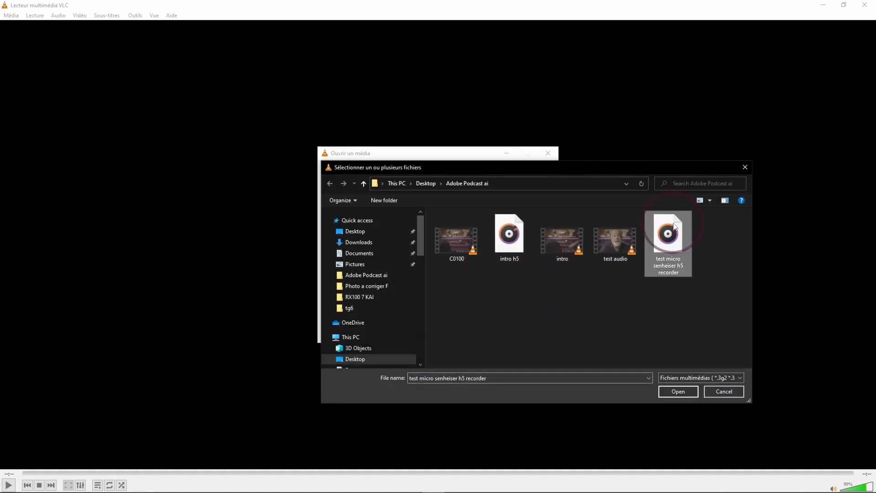
pyautogui.click(608, 237)
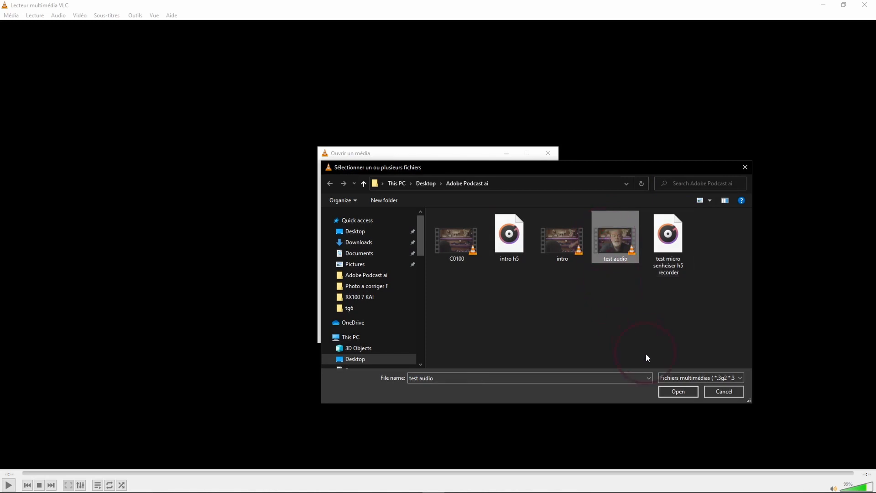
pyautogui.click(678, 391)
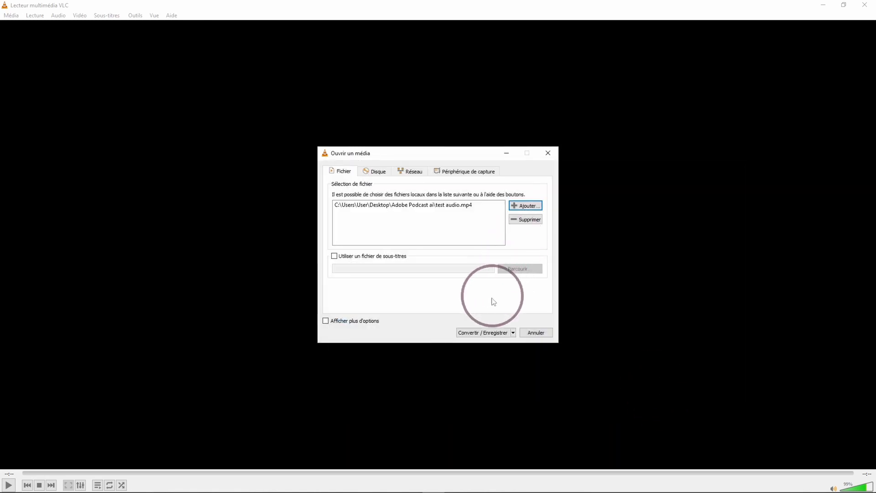
pyautogui.click(512, 332)
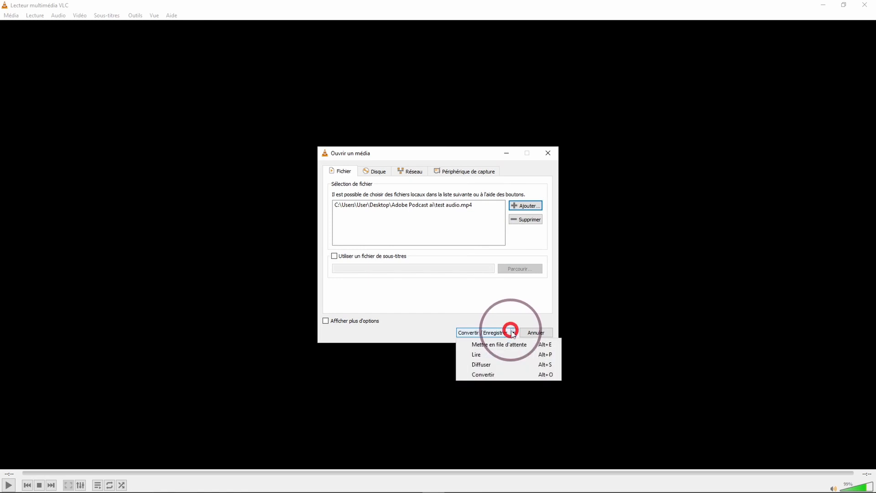
pyautogui.click(483, 375)
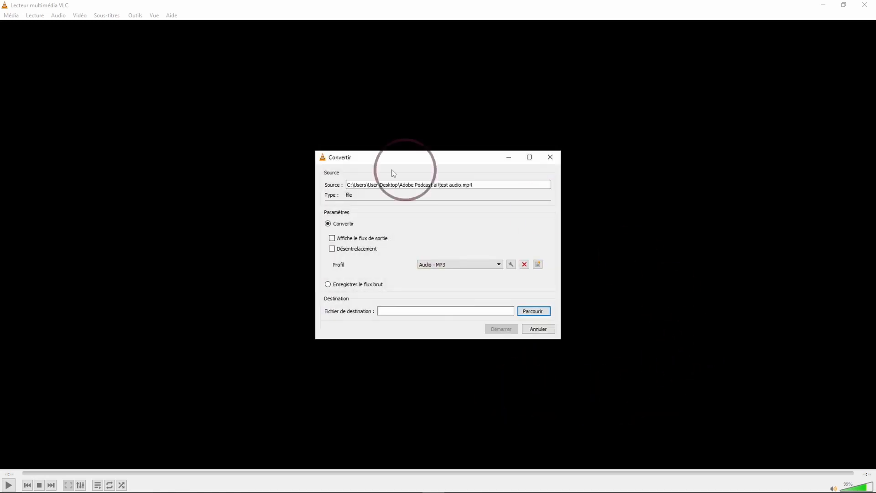
# Set the conversion destination to F:\testaudio.mp3 on the Extreme SSD and start converting with the Audio - MP3 profile.
pyautogui.click(532, 311)
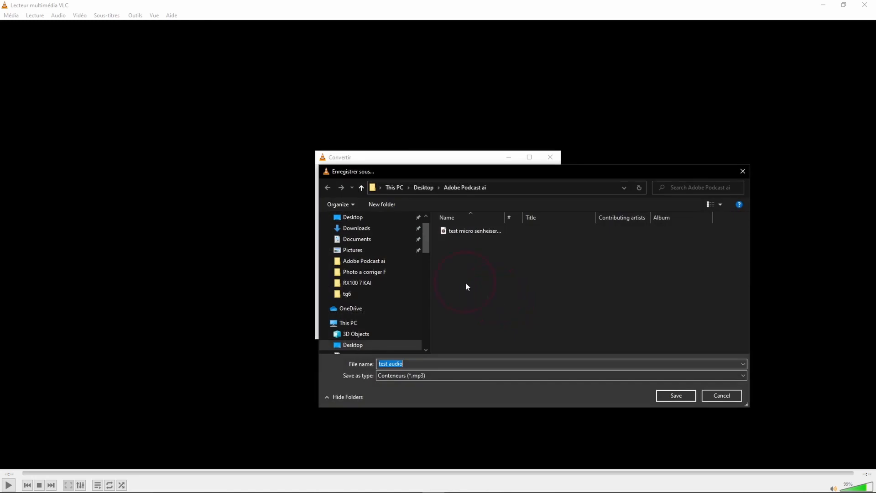
pyautogui.scroll(-3, 347, 283)
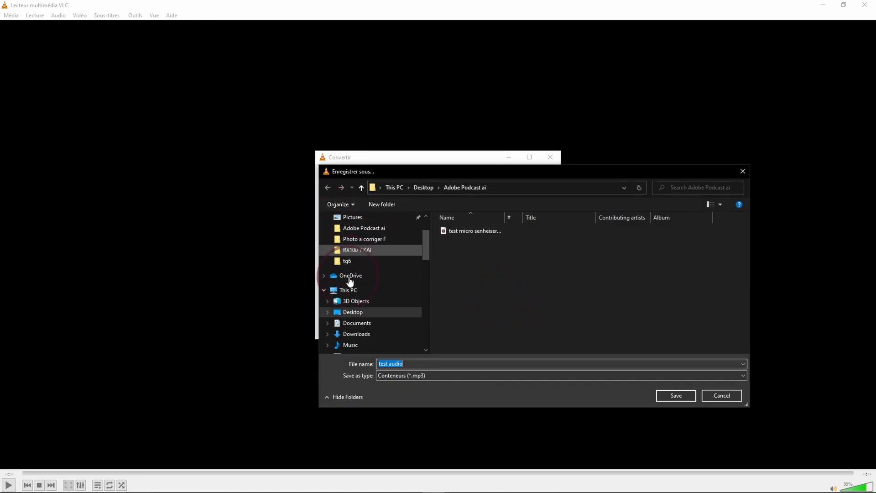
pyautogui.scroll(-1, 358, 328)
pyautogui.click(360, 331)
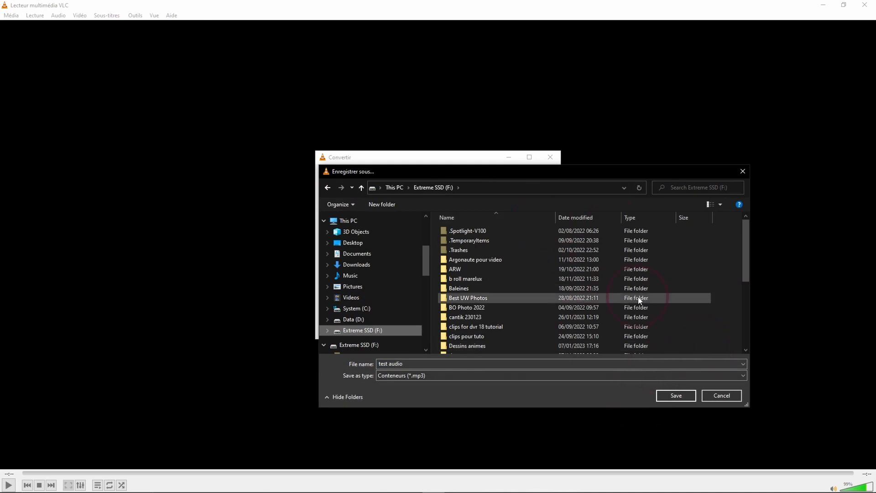
pyautogui.click(743, 363)
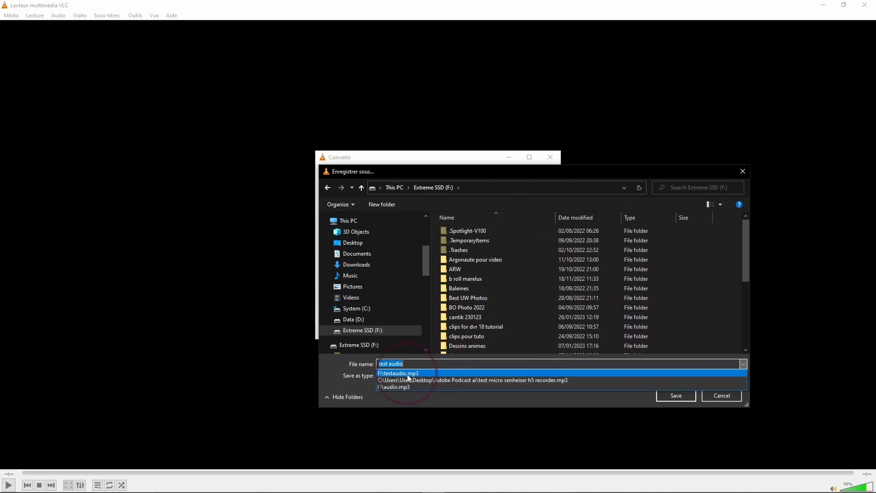
pyautogui.click(407, 373)
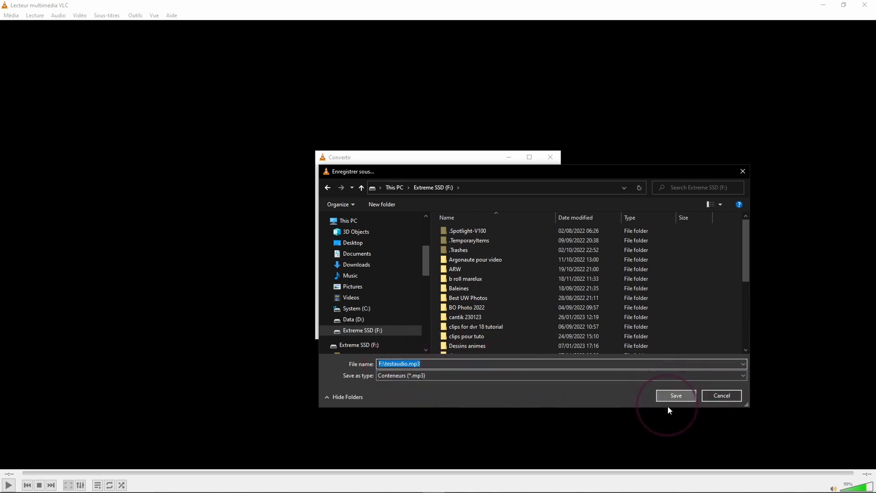
pyautogui.click(679, 394)
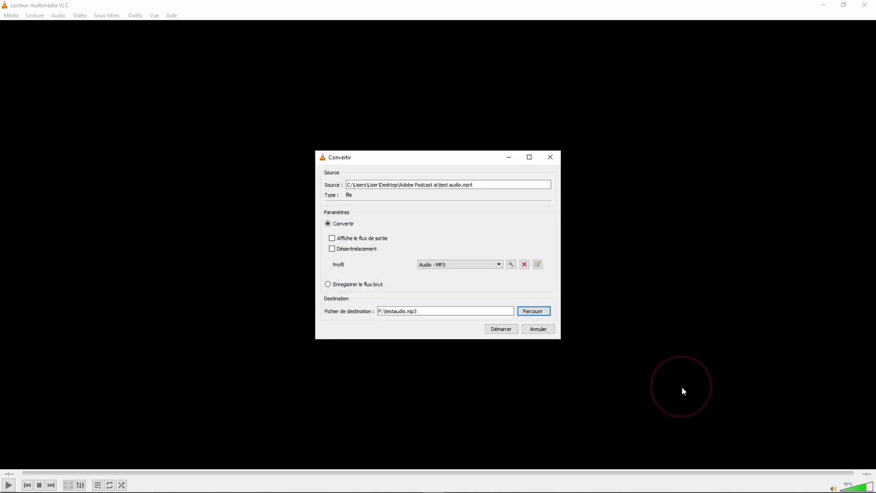
pyautogui.click(500, 328)
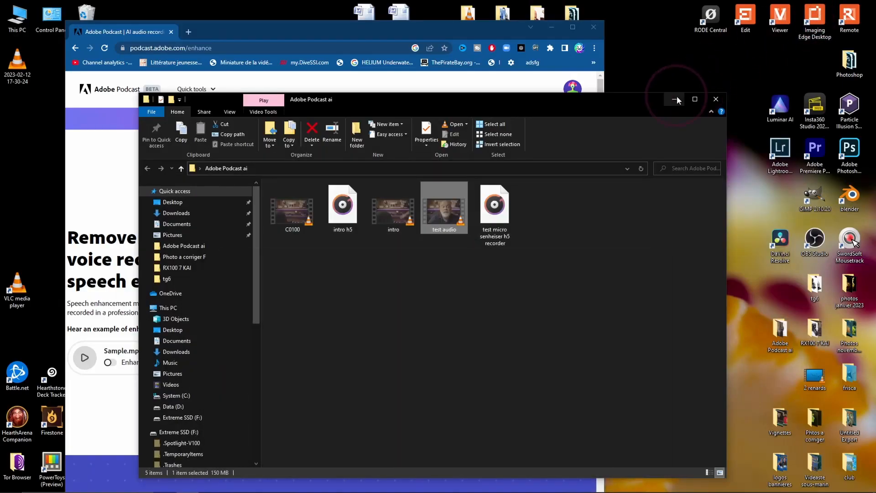
# Minimize the Adobe Podcast ai folder and locate the converted testaudio file on the Extreme SSD (F:) drive in File Explorer.
pyautogui.click(675, 99)
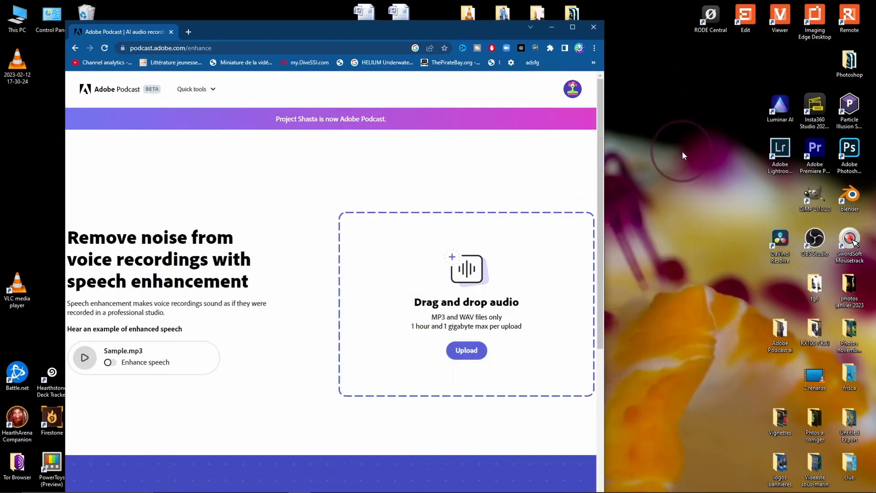
pyautogui.doubleClick(16, 17)
pyautogui.doubleClick(546, 206)
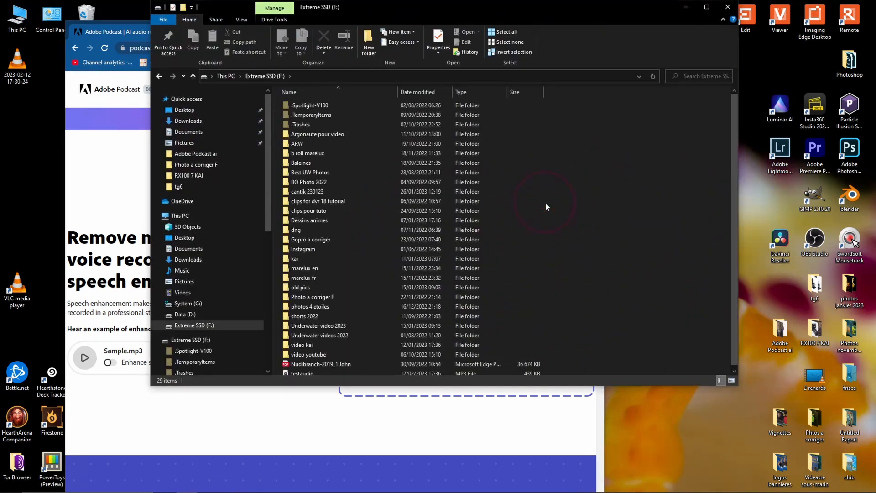
pyautogui.scroll(-3, 261, 288)
pyautogui.scroll(-1, 307, 355)
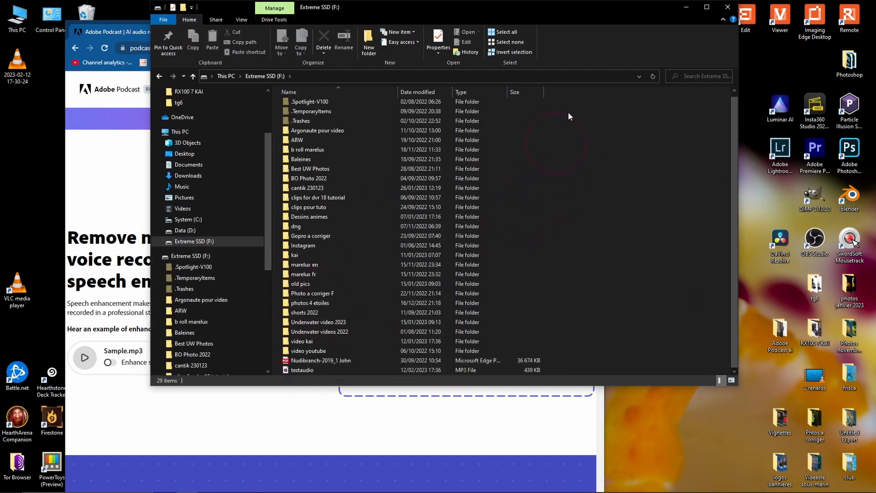
# Arrange the two File Explorer windows side by side and copy testaudio from Extreme SSD (F:) into the Adobe Podcast ai folder.
pyautogui.moveTo(604, 17); pyautogui.dragTo(387, 27)
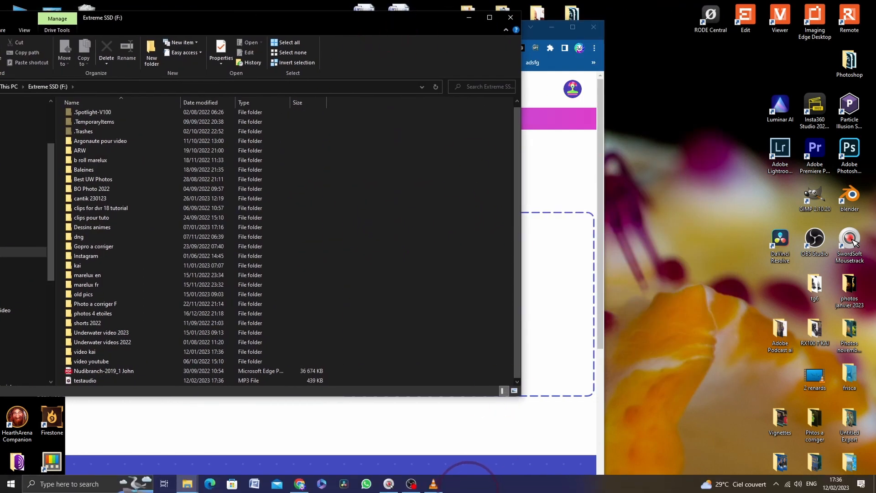
pyautogui.moveTo(433, 489)
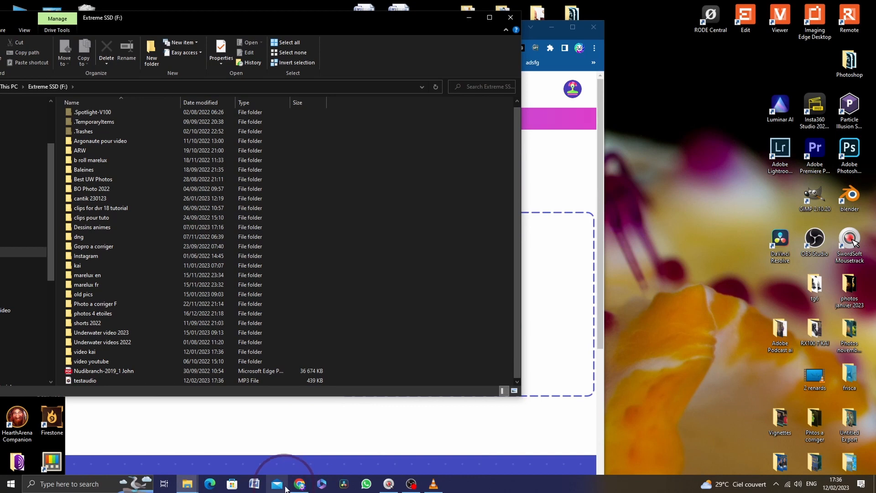
pyautogui.moveTo(188, 484)
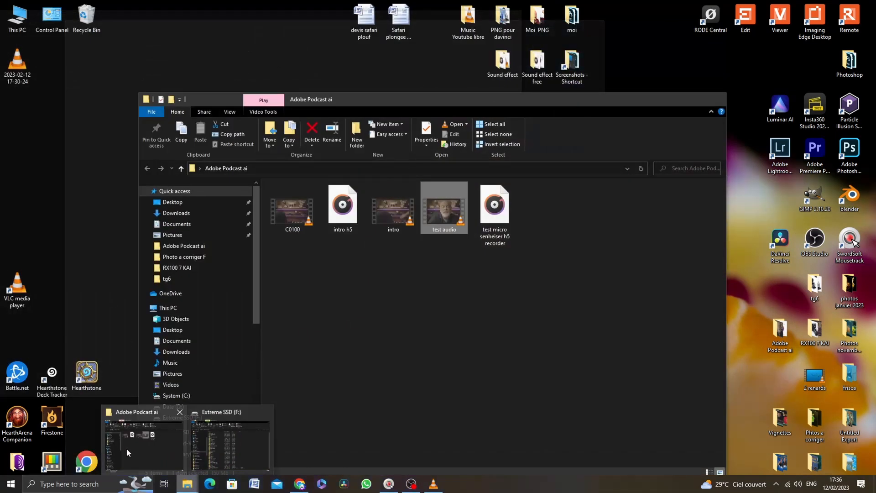
pyautogui.click(143, 445)
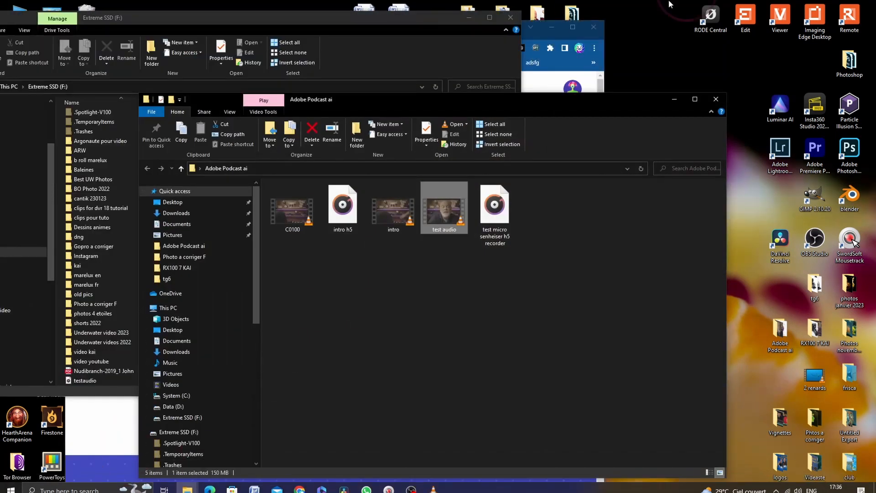
pyautogui.moveTo(466, 107); pyautogui.dragTo(811, 78)
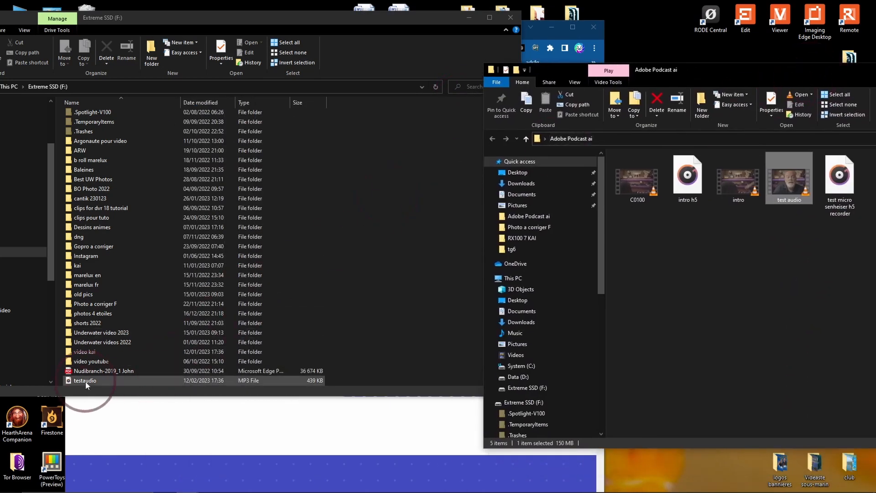
pyautogui.moveTo(87, 380); pyautogui.dragTo(757, 256)
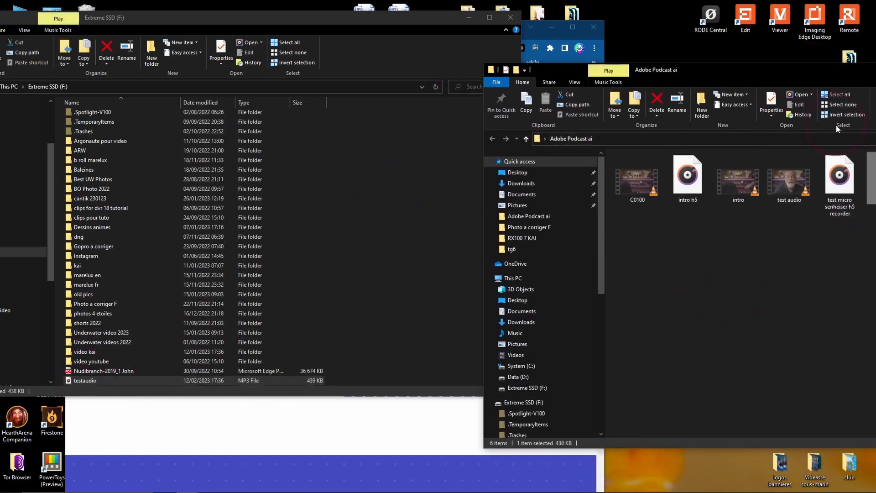
# Play the testaudio MP3 from the Adobe Podcast ai folder to check it, and close the music player.
pyautogui.moveTo(806, 68); pyautogui.dragTo(498, 50)
pyautogui.doubleClick(597, 156)
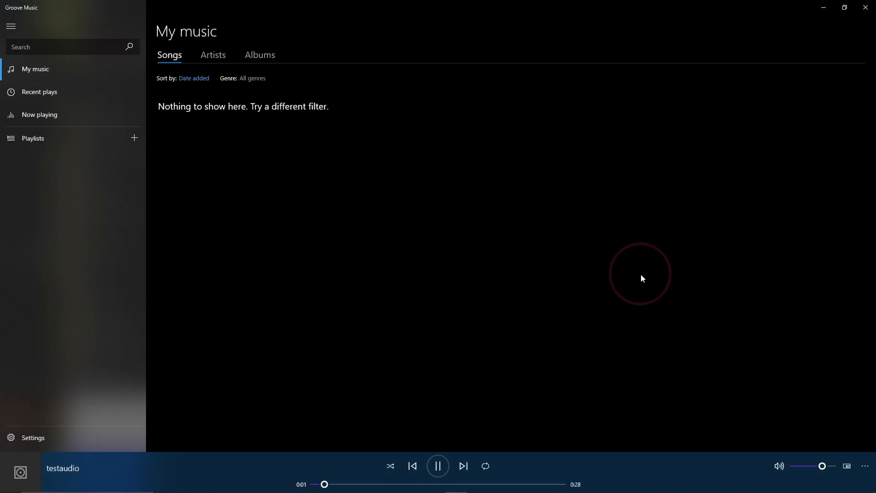
pyautogui.click(866, 8)
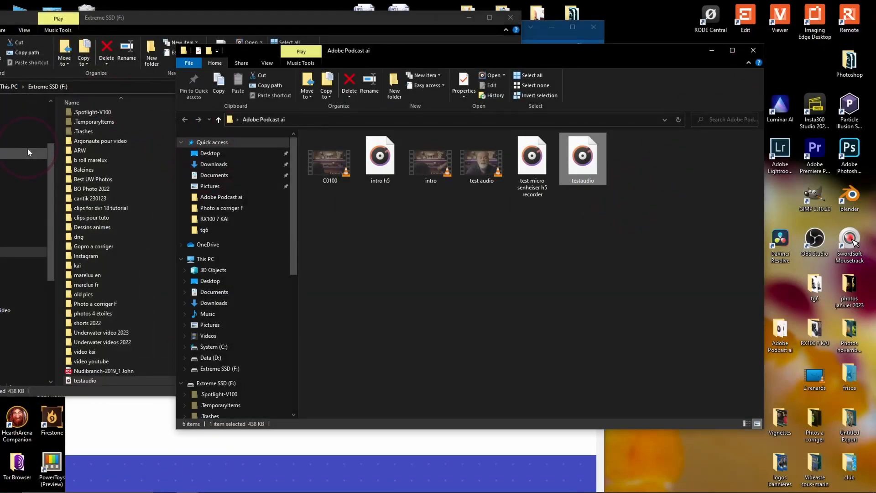
# Close the Extreme SSD (F:) window and upload testaudio from the Adobe Podcast ai folder to Enhance Speech in the browser.
pyautogui.click(29, 152)
pyautogui.click(510, 17)
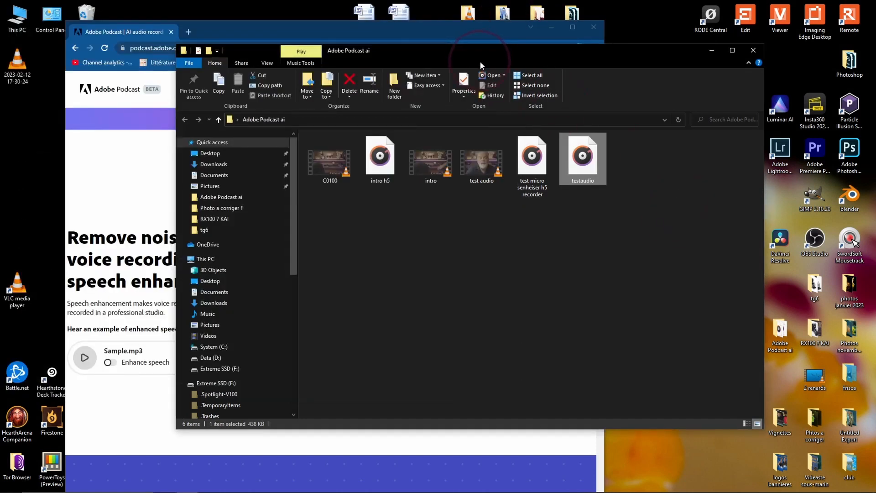
pyautogui.moveTo(480, 61); pyautogui.dragTo(741, 78)
pyautogui.moveTo(842, 183); pyautogui.dragTo(395, 305)
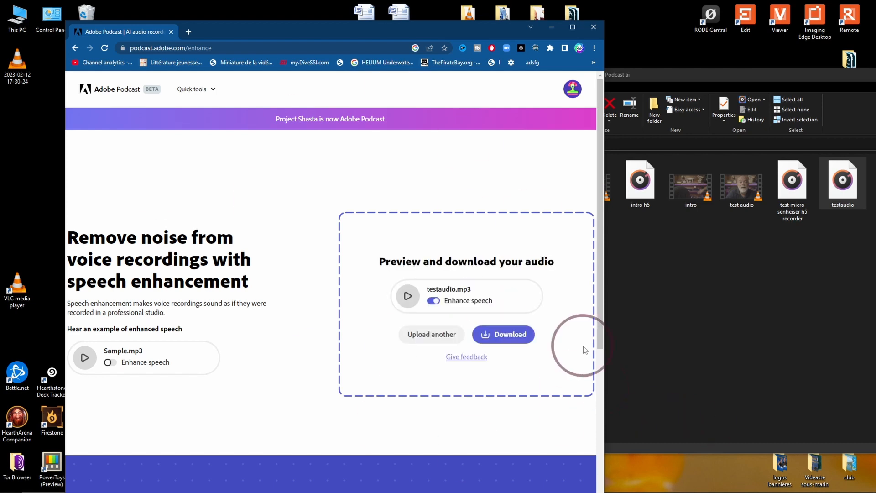
# Download the enhanced version of testaudio.mp3 and show the downloaded WAV file in its folder.
pyautogui.click(509, 336)
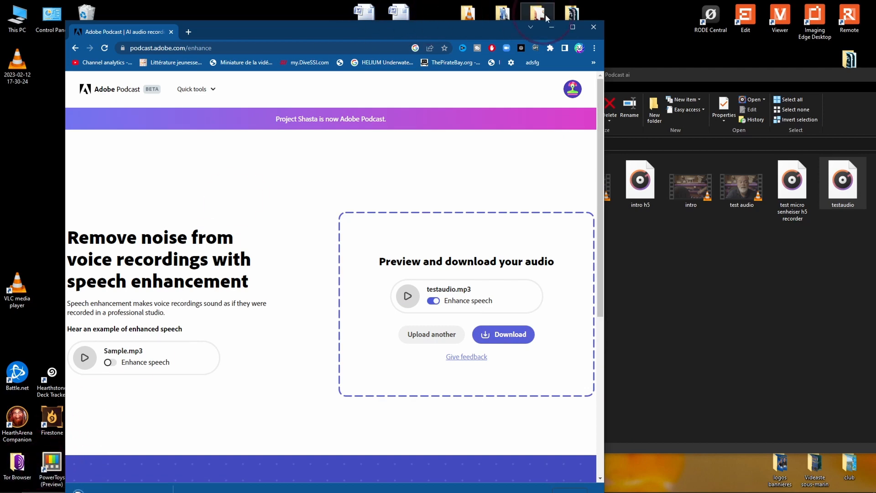
pyautogui.click(572, 27)
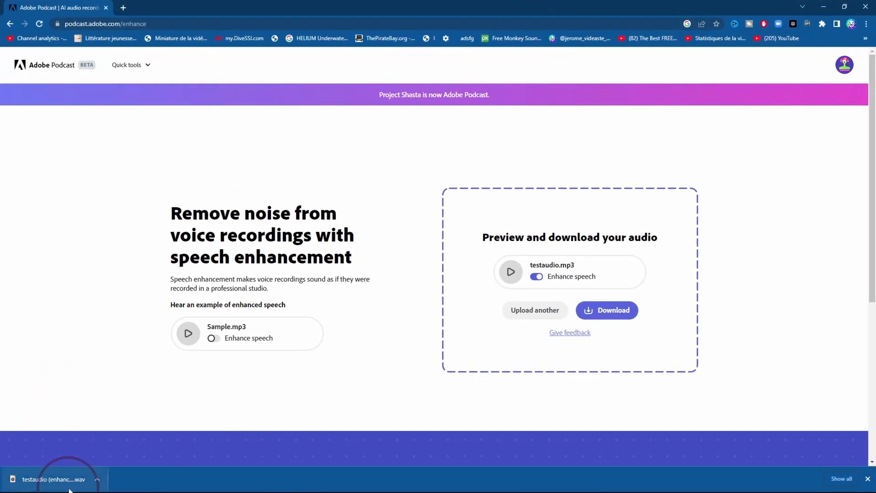
pyautogui.click(98, 479)
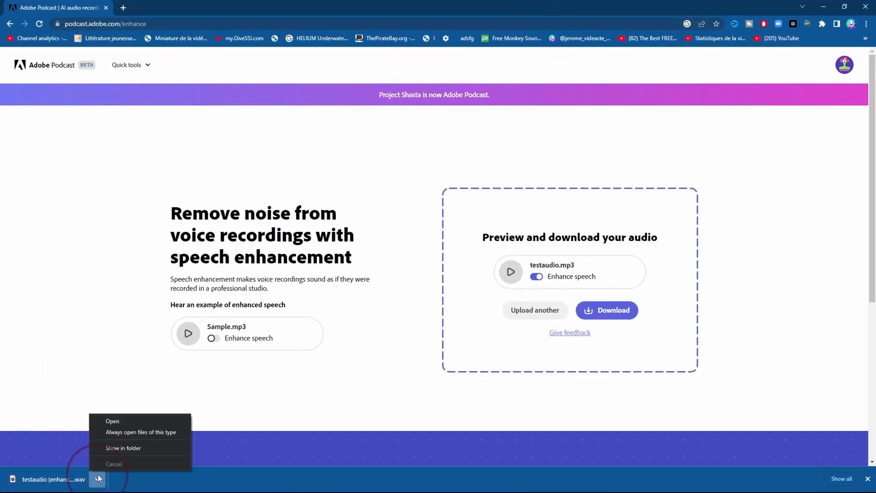
pyautogui.click(115, 448)
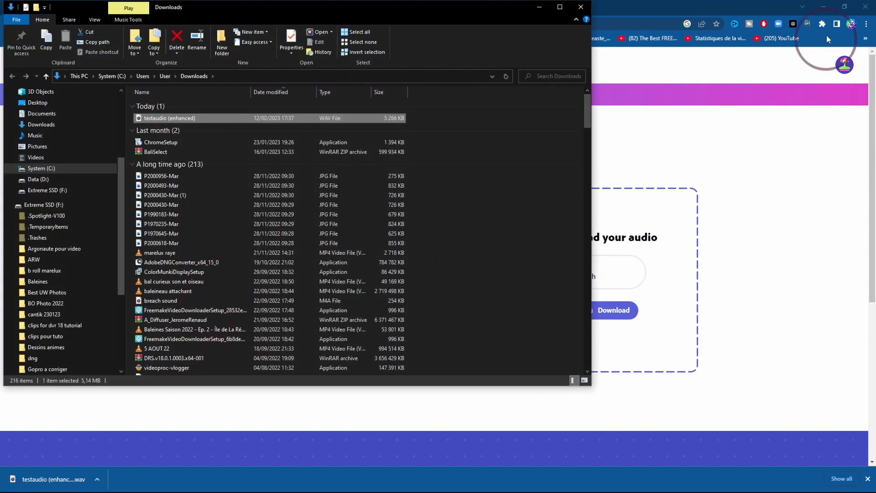
# Minimize the browser and move testaudio (enhanced) from Downloads into the Adobe Podcast ai folder.
pyautogui.click(824, 6)
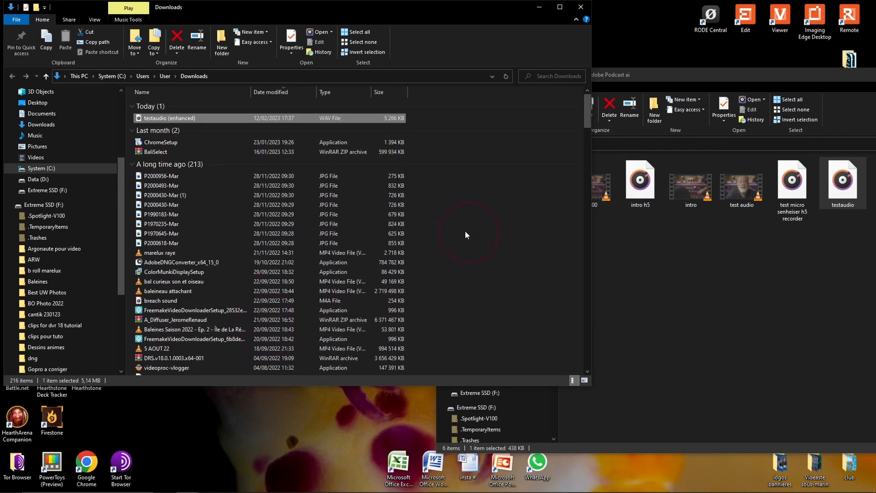
pyautogui.moveTo(169, 118); pyautogui.dragTo(757, 314)
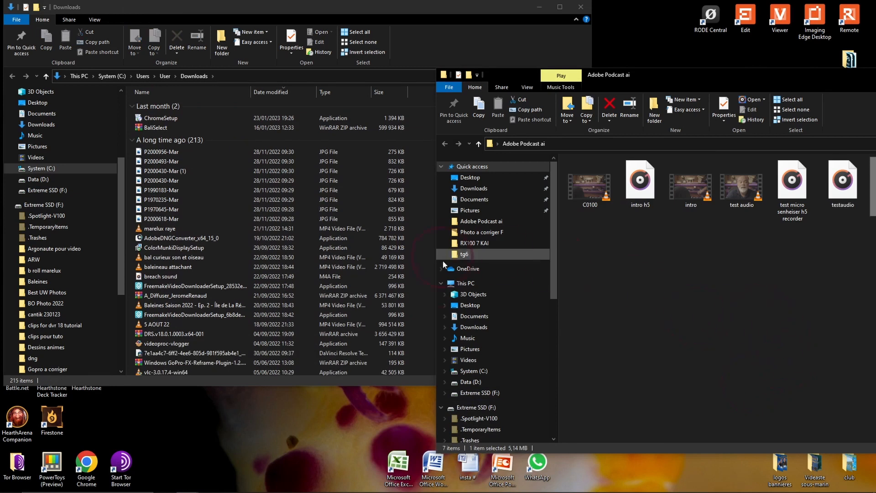
pyautogui.click(340, 452)
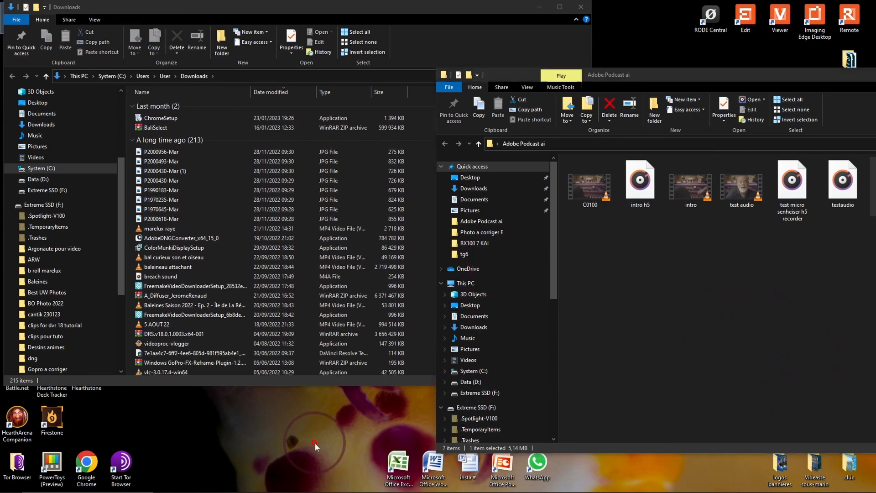
# Return to Adobe Podcast in the browser and upload another file, "test micro senheiser h5 recorder", for speech enhancement.
pyautogui.moveTo(301, 487)
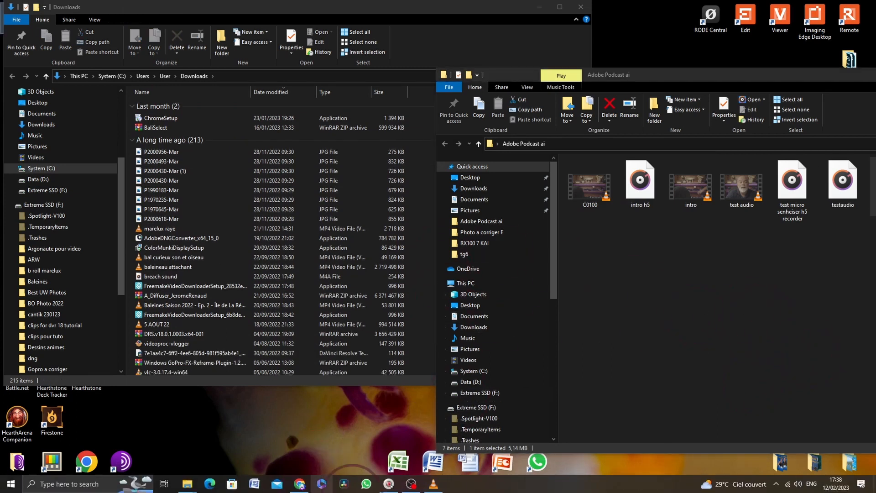
pyautogui.click(300, 484)
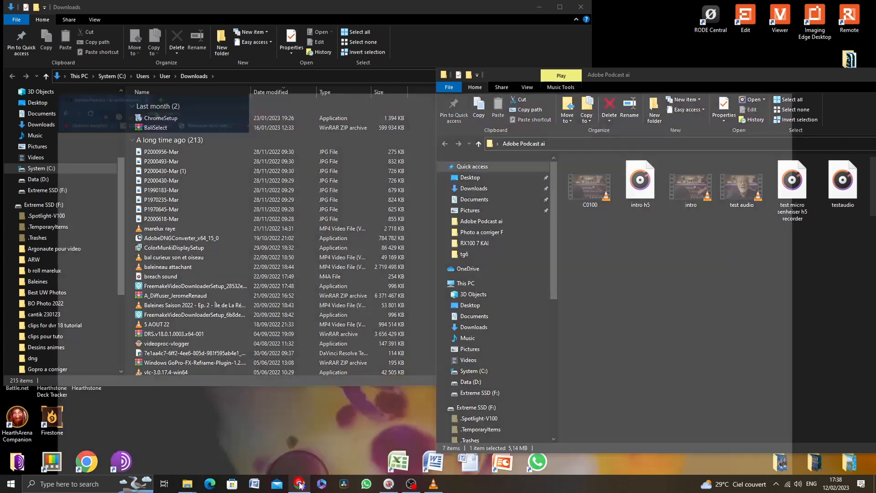
pyautogui.click(845, 6)
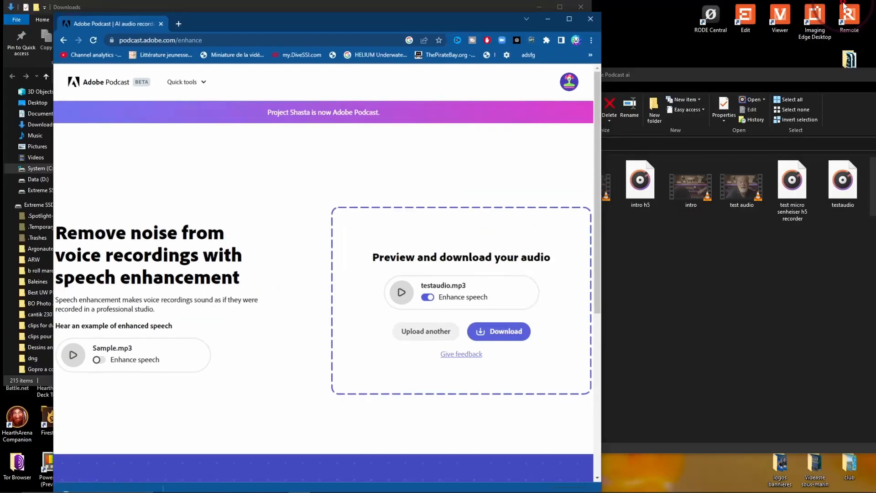
pyautogui.click(431, 335)
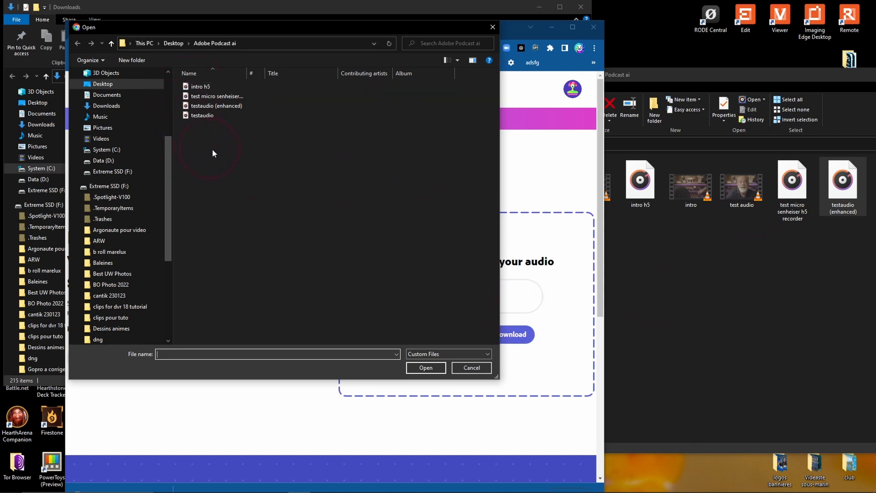
pyautogui.click(212, 96)
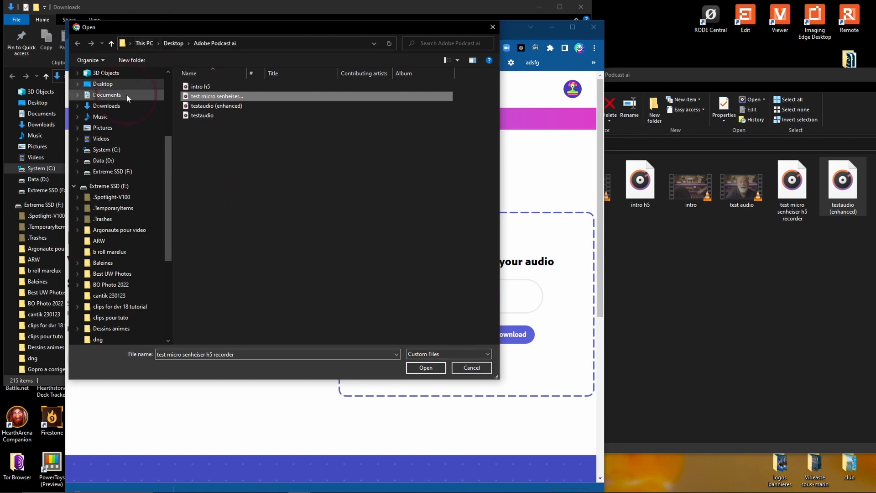
pyautogui.click(420, 368)
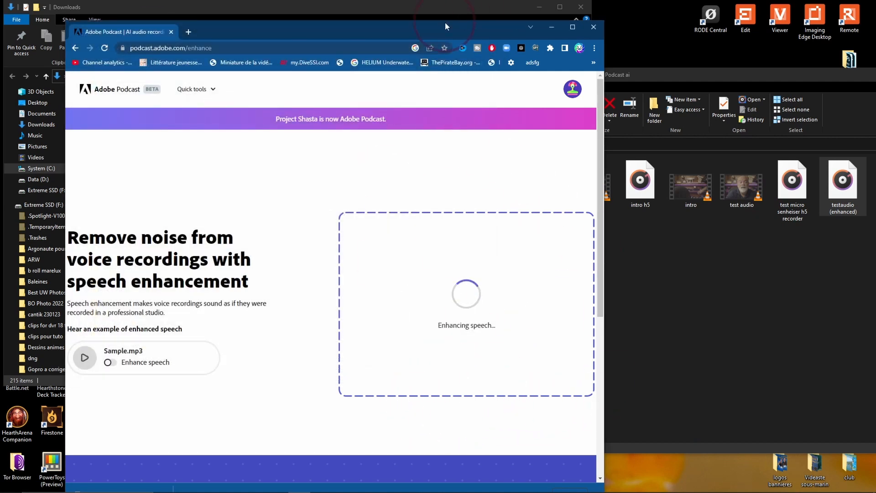
pyautogui.moveTo(443, 30); pyautogui.dragTo(434, 15)
pyautogui.click(585, 481)
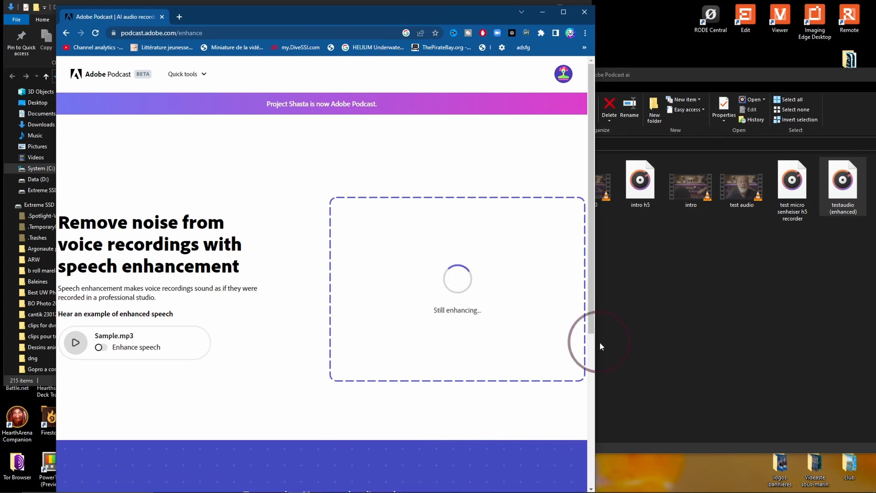
pyautogui.moveTo(250, 13); pyautogui.dragTo(363, 11)
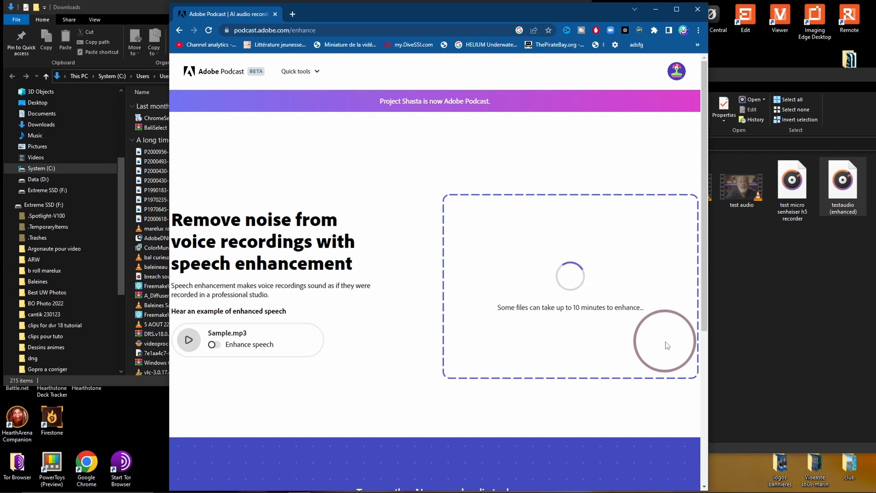
# Download the enhanced version of test micro senheiser h5 recorder and move it from Downloads into the Adobe Podcast ai folder.
pyautogui.click(600, 317)
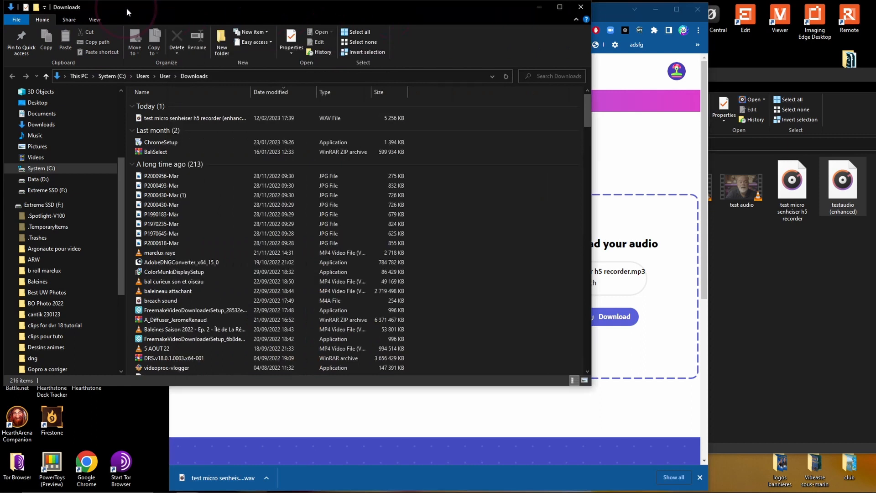
pyautogui.click(129, 17)
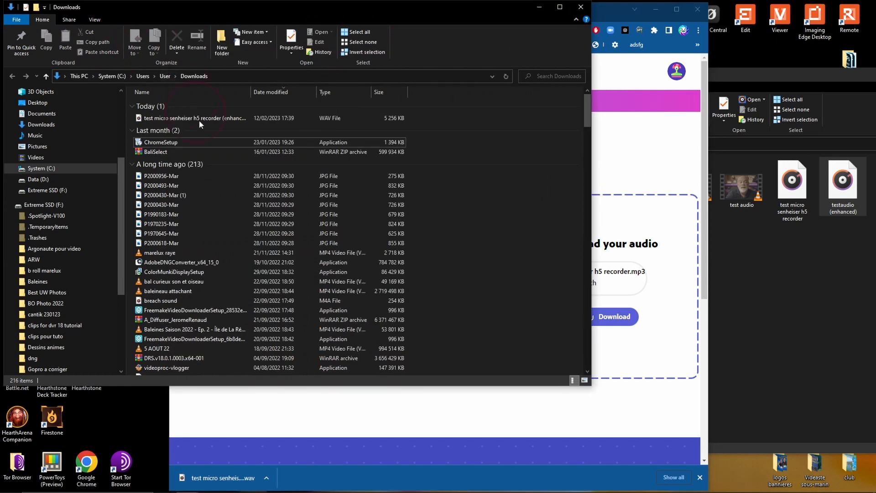
pyautogui.moveTo(178, 119); pyautogui.dragTo(811, 281)
pyautogui.click(445, 19)
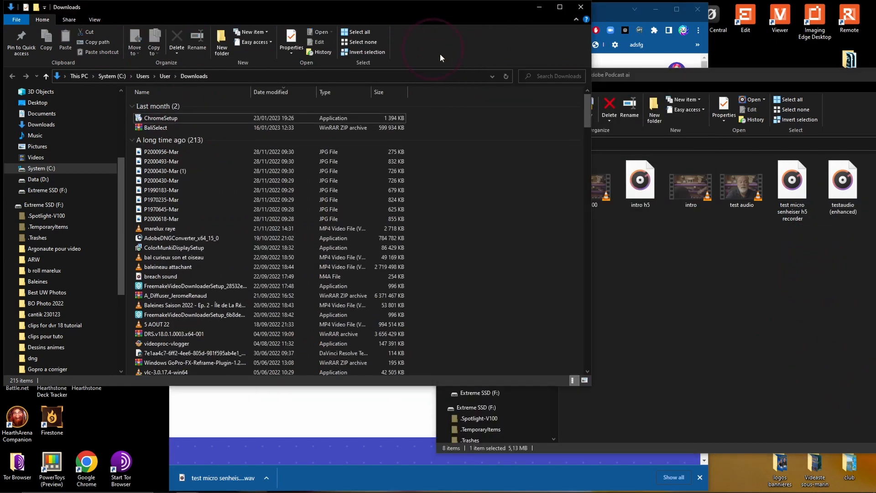
# Clear away the Downloads, browser and Adobe Podcast ai windows and switch to the test audio podcast project in DaVinci Resolve.
pyautogui.click(579, 7)
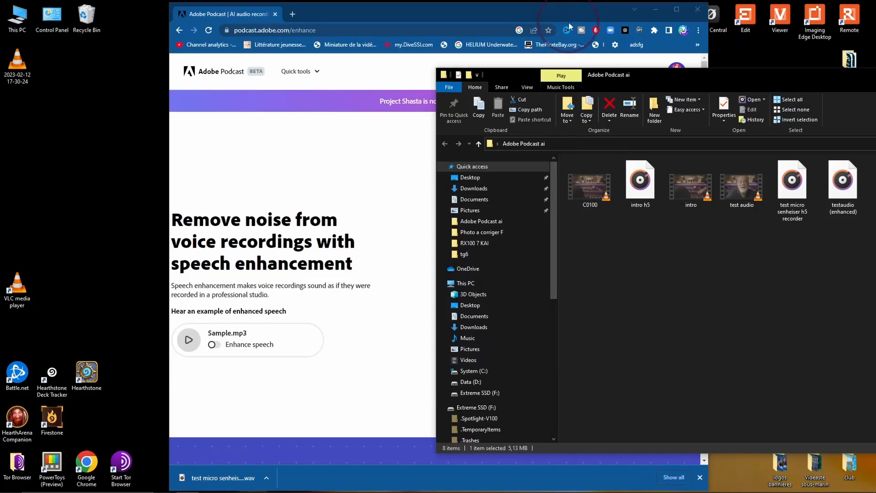
pyautogui.click(656, 9)
pyautogui.moveTo(429, 492)
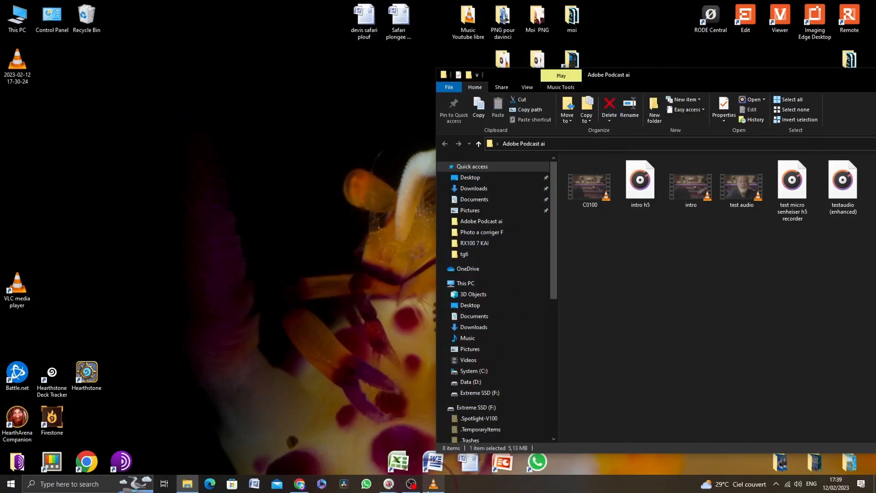
pyautogui.click(344, 488)
pyautogui.click(809, 231)
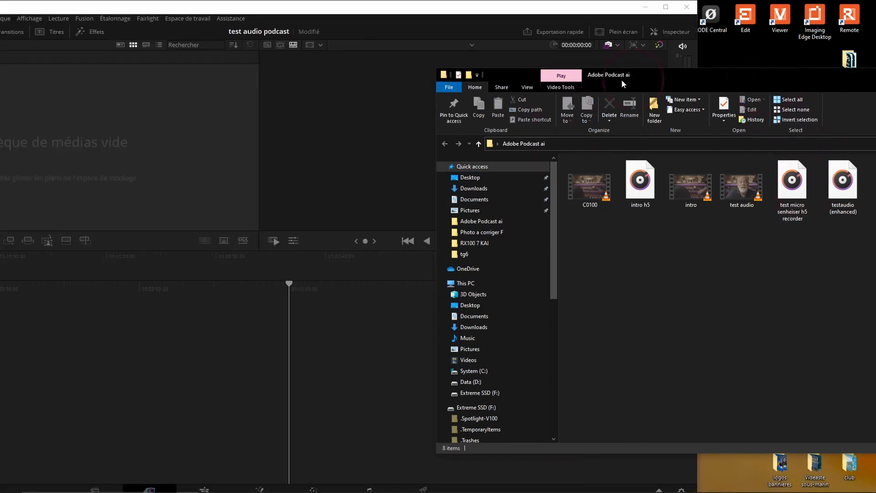
pyautogui.click(875, 75)
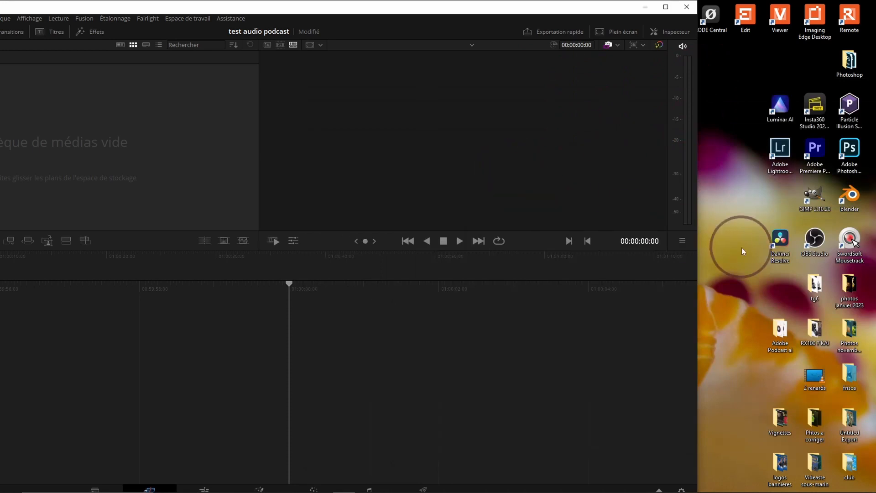
# Import the Adobe Podcast ai folder into the media pool, change the project frame rate to match the clips, and maximize the window.
pyautogui.moveTo(780, 333); pyautogui.dragTo(142, 194)
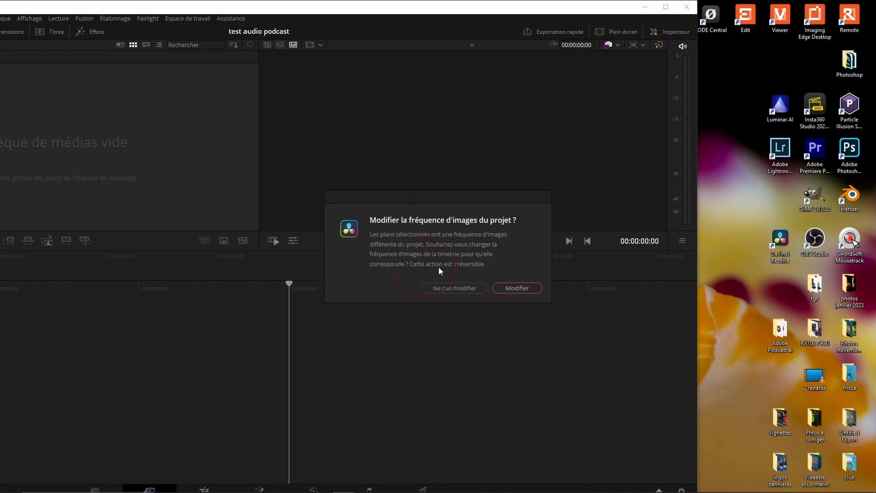
pyautogui.click(513, 288)
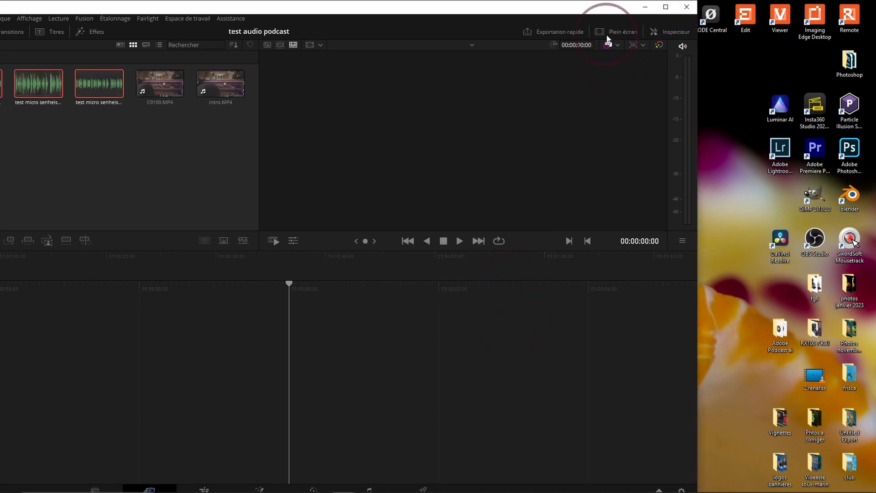
pyautogui.click(666, 7)
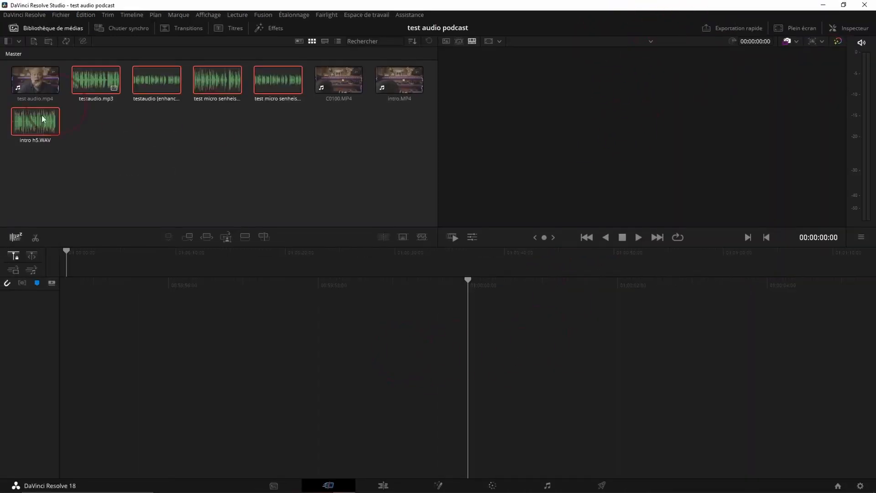
pyautogui.click(206, 175)
pyautogui.click(88, 80)
# Switch to the Edit page and display the media pool clips as thumbnails.
pyautogui.click(434, 487)
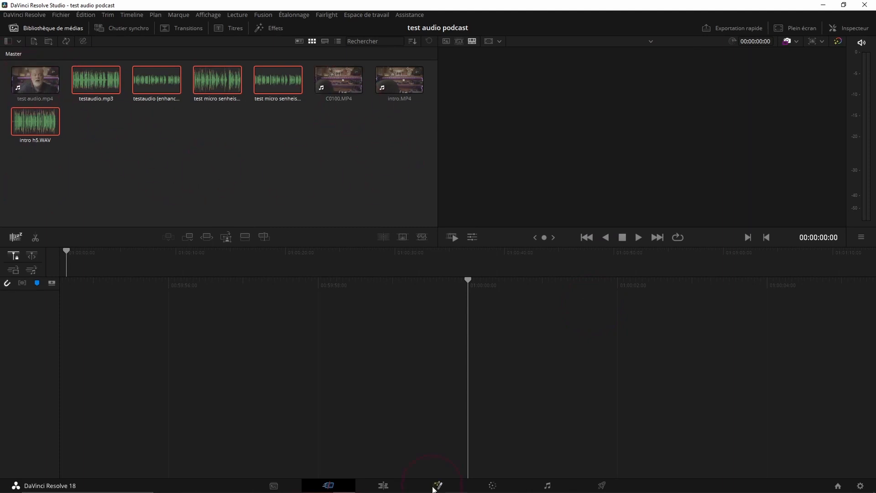
pyautogui.click(383, 486)
pyautogui.click(89, 174)
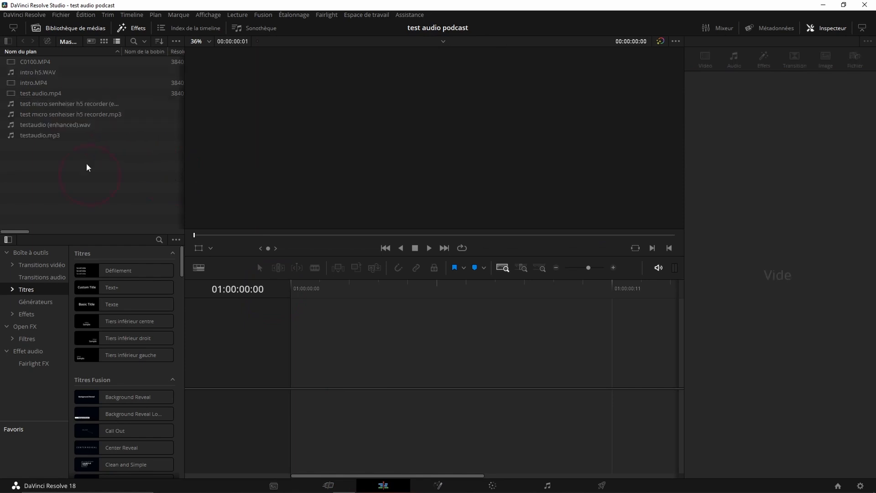
pyautogui.click(105, 41)
pyautogui.click(91, 184)
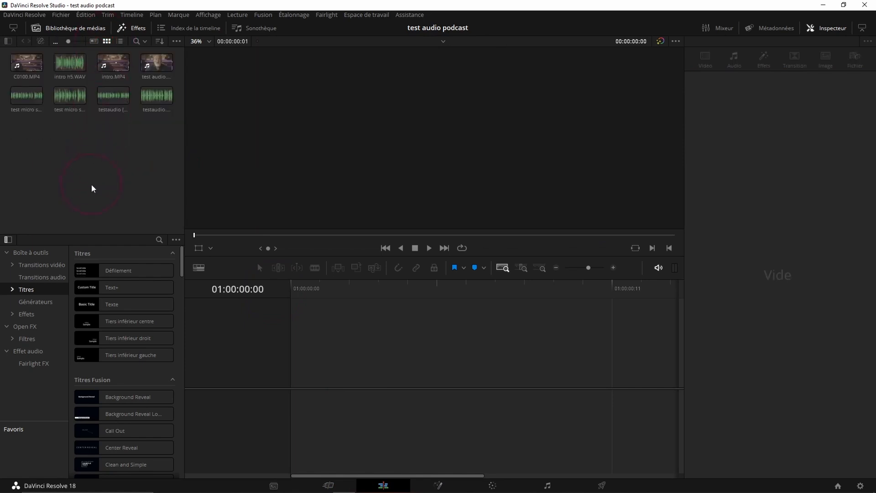
# Place test audio.mp4 on a new timeline about 4 seconds from the start and play it.
pyautogui.moveTo(164, 71); pyautogui.dragTo(344, 388)
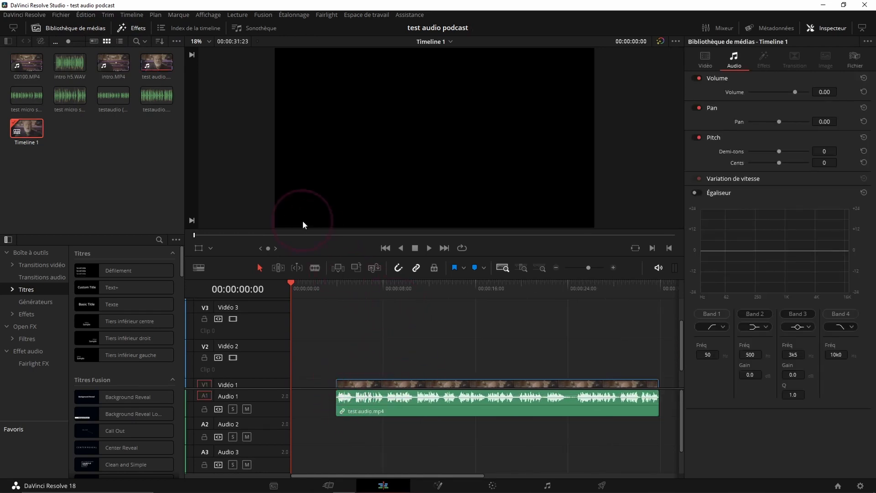
pyautogui.click(349, 291)
pyautogui.press('space')
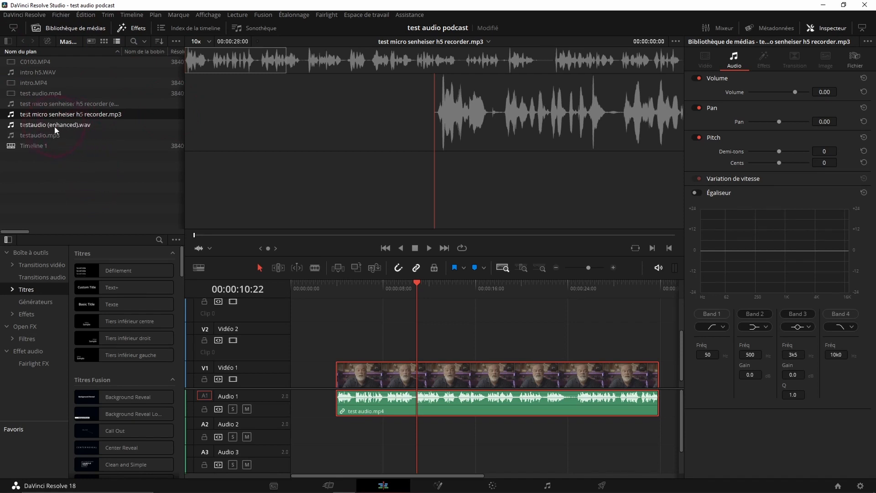
# Add testaudio (enhanced).wav to the Audio 2 track and synchronize it with test audio.mp4 based on waveform.
pyautogui.moveTo(54, 127); pyautogui.dragTo(321, 437)
pyautogui.click(540, 396)
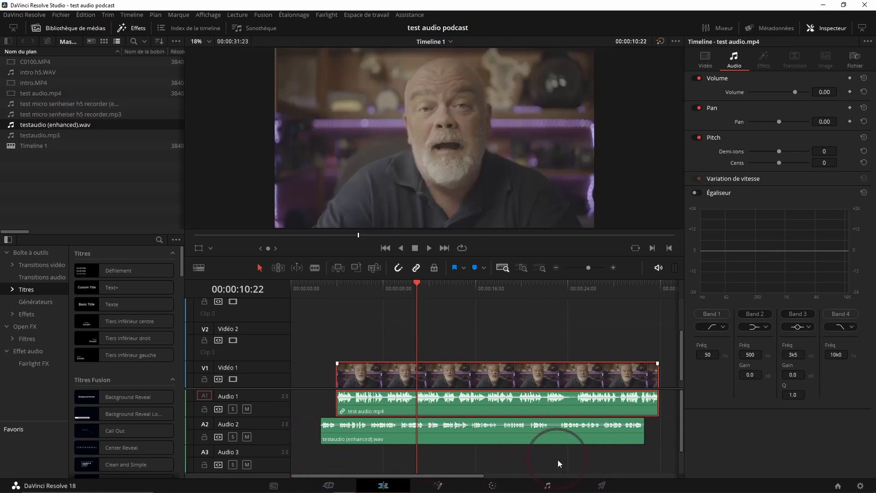
pyautogui.click(501, 403)
pyautogui.moveTo(469, 327); pyautogui.dragTo(538, 450)
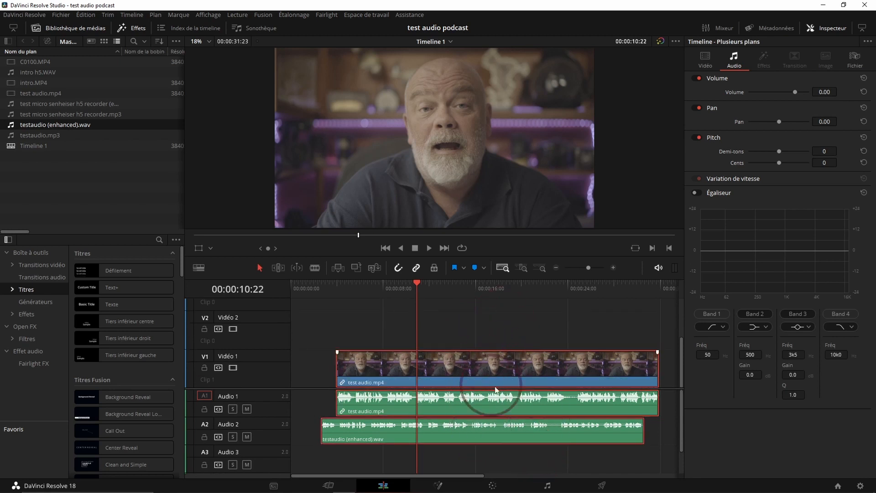
pyautogui.rightClick(528, 368)
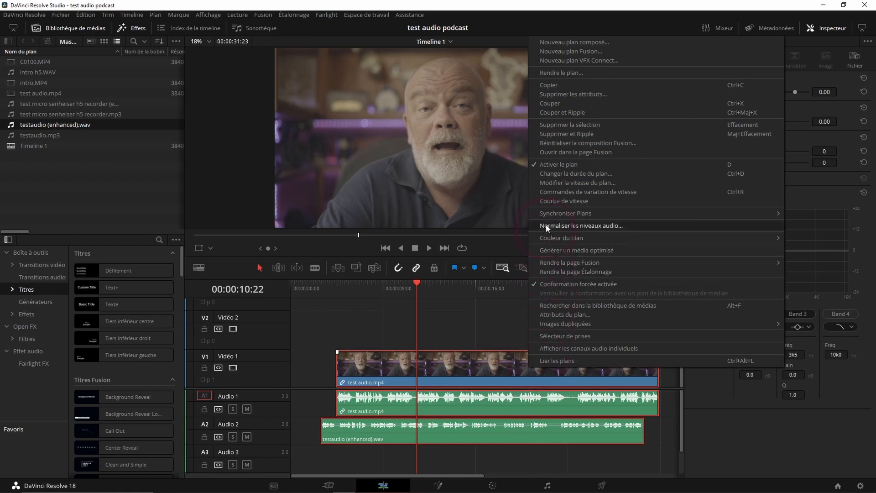
pyautogui.moveTo(547, 215)
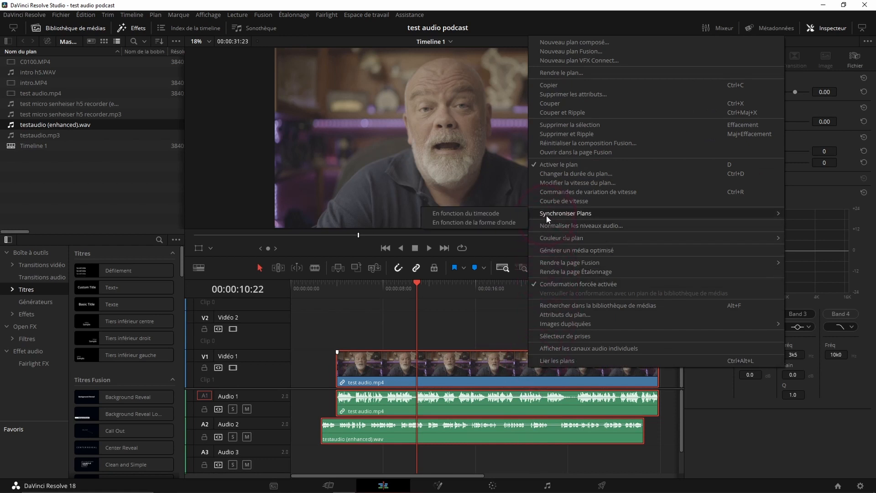
pyautogui.click(505, 223)
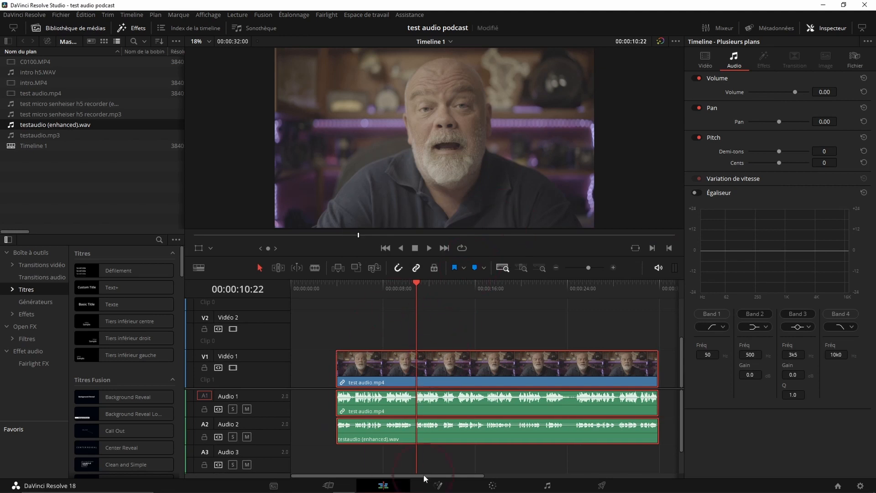
# Mute the Audio 1 track and play the timeline to listen to the synchronized enhanced audio.
pyautogui.click(601, 439)
pyautogui.press('space')
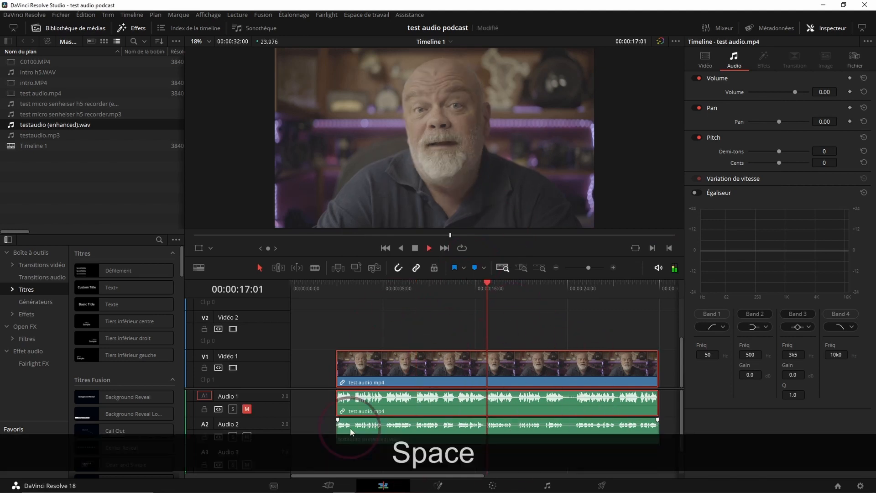
pyautogui.press('space')
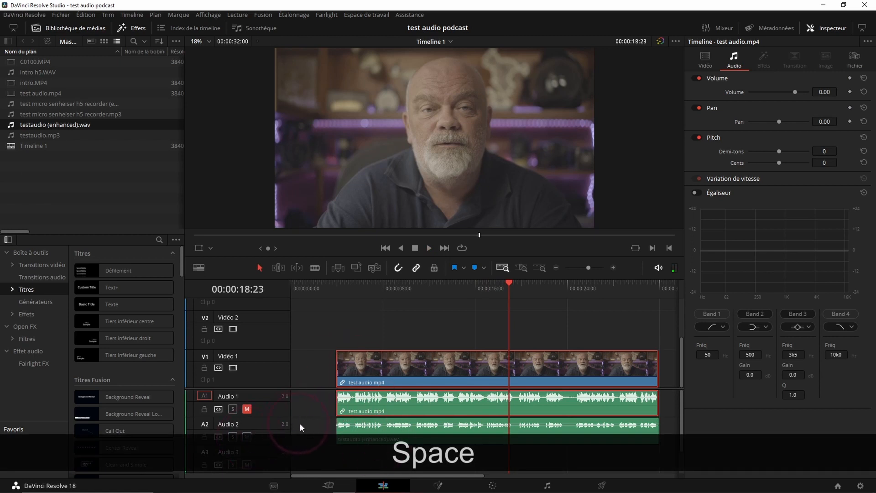
pyautogui.click(391, 430)
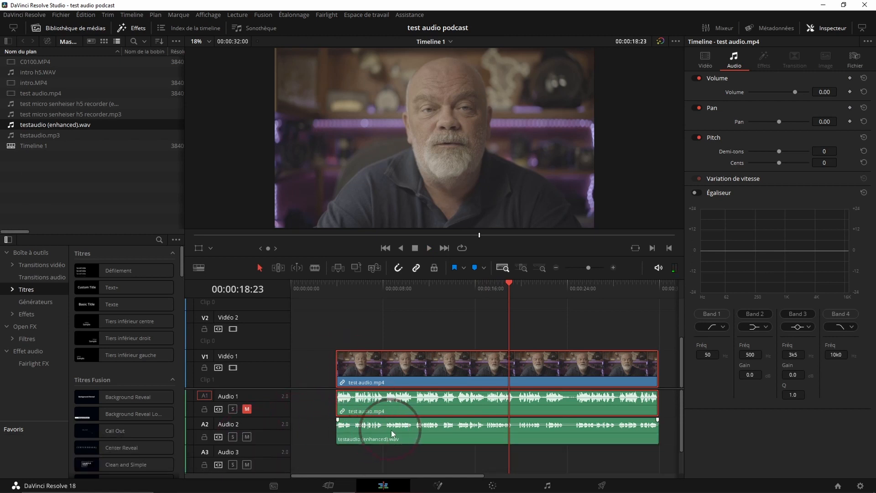
# Set the Audio 2 track to mono and raise the volume of testaudio (enhanced).wav to 6.18.
pyautogui.rightClick(258, 434)
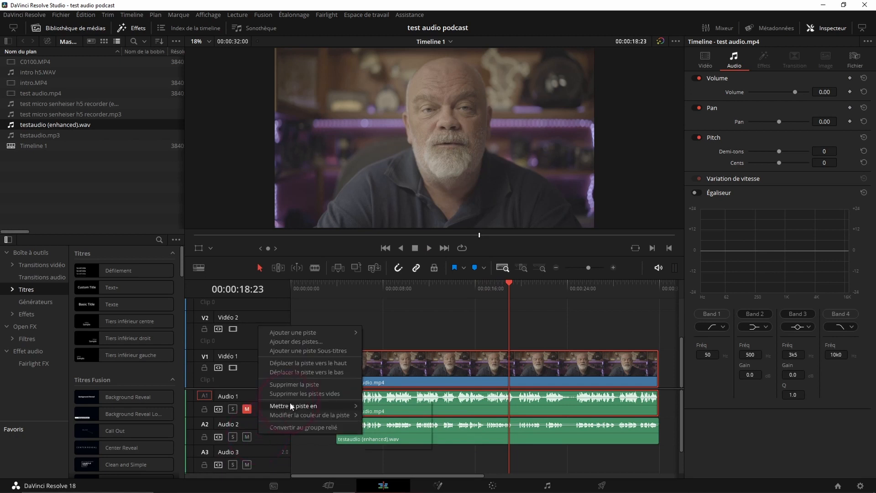
pyautogui.moveTo(300, 407)
pyautogui.click(382, 407)
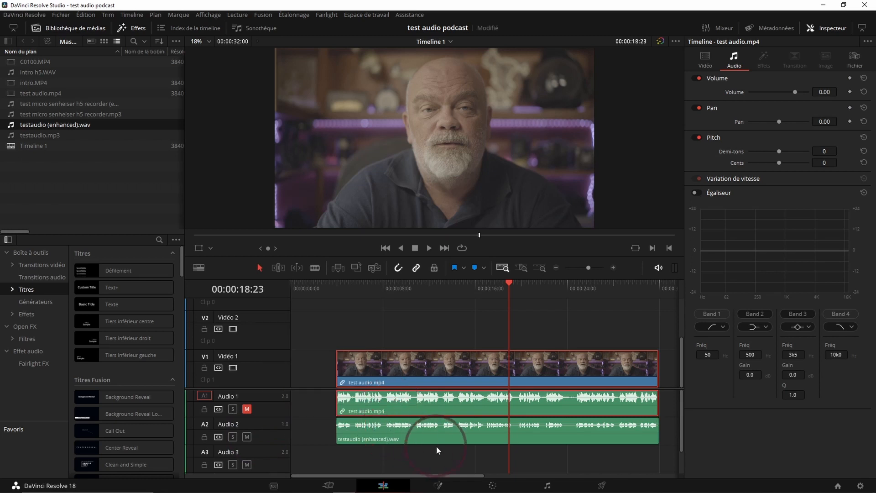
pyautogui.click(634, 436)
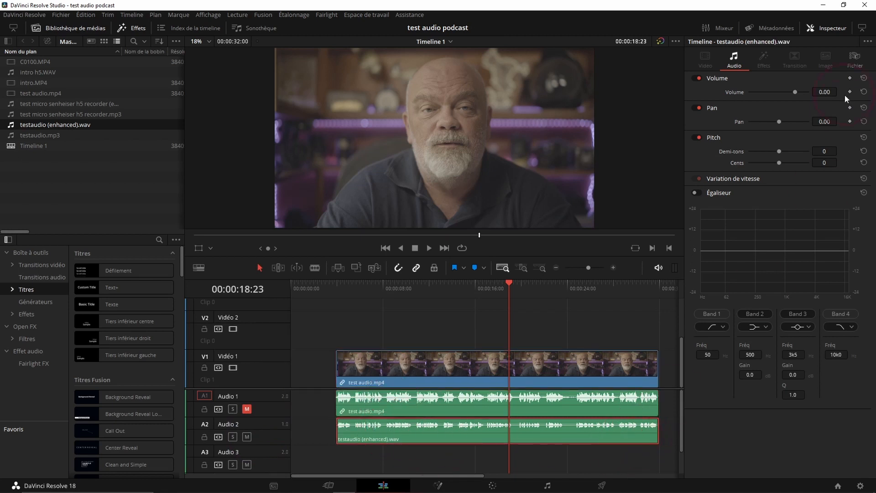
pyautogui.moveTo(791, 95); pyautogui.dragTo(797, 93)
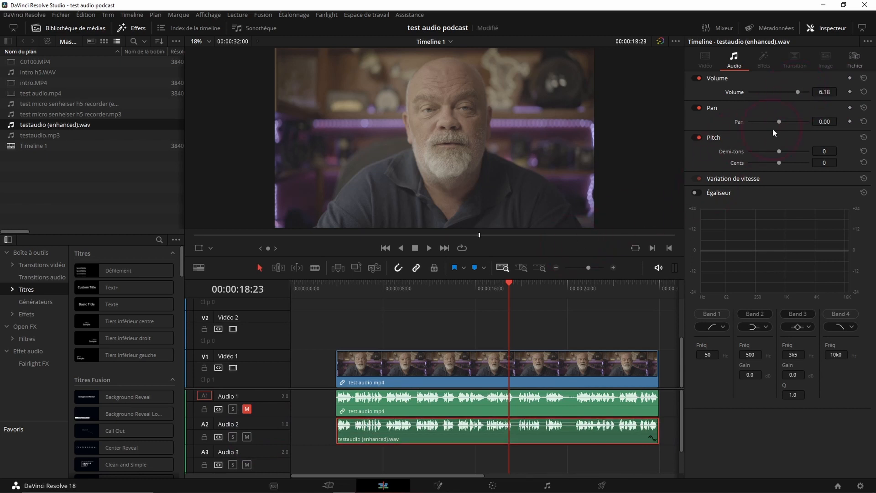
# Play the timeline while alternately muting Audio 1 and Audio 2 to compare the original and enhanced camera sound.
pyautogui.press('space')
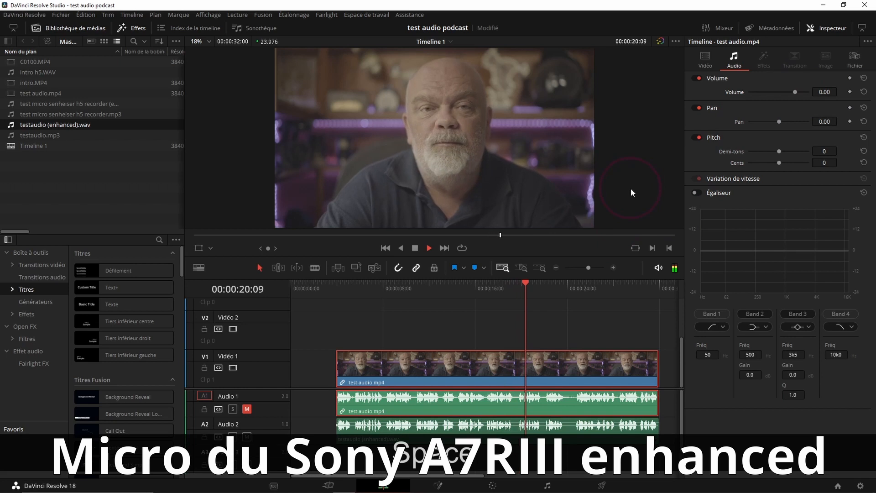
pyautogui.click(246, 408)
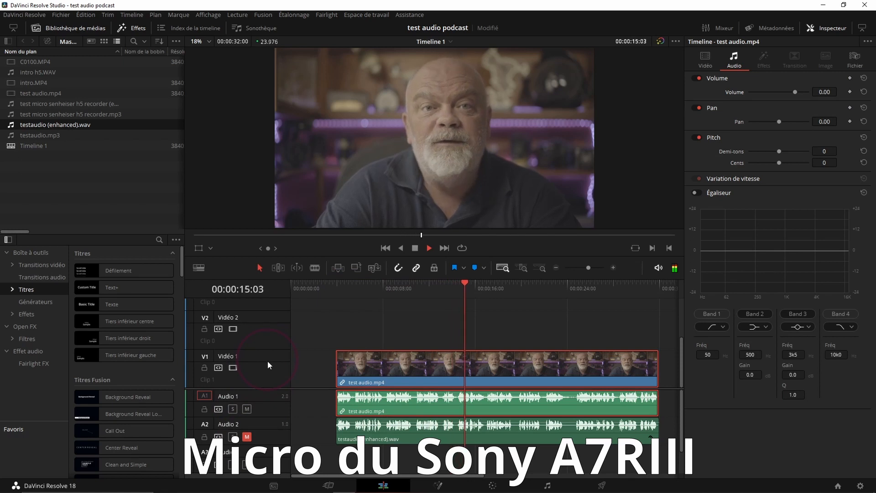
pyautogui.press('space')
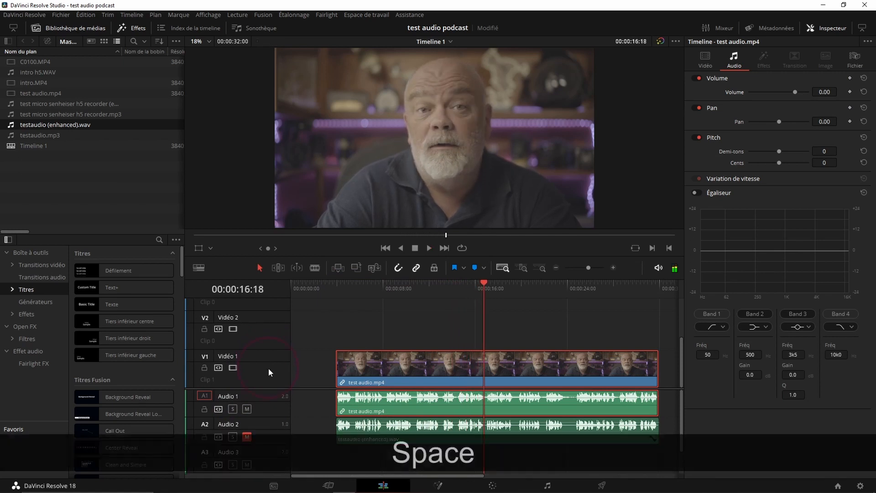
pyautogui.click(247, 409)
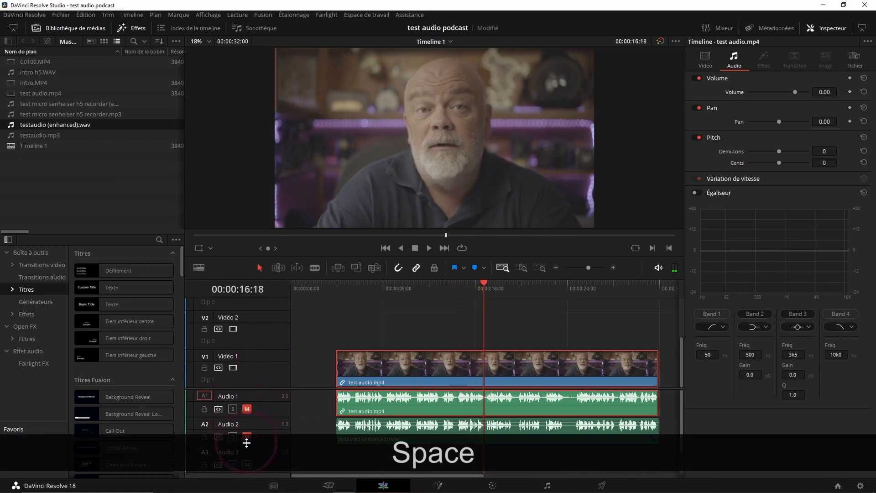
pyautogui.press('space')
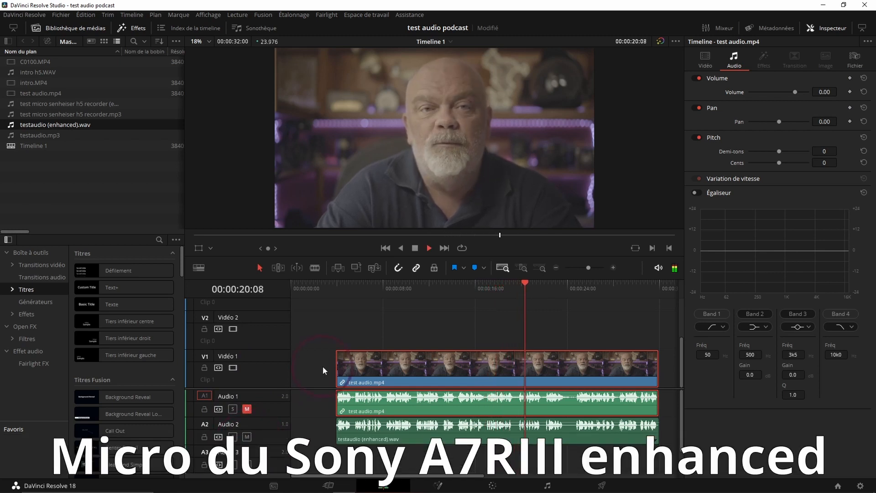
pyautogui.press('space')
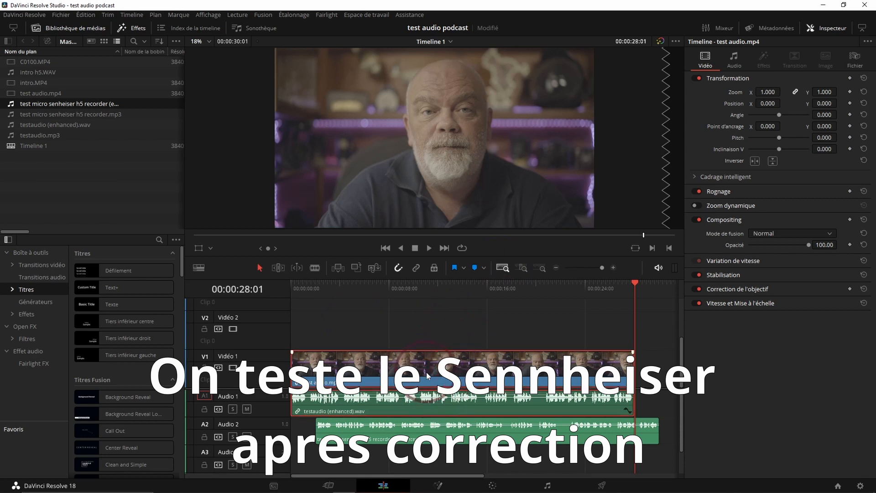
# Shift test audio.mp4 with its linked audio along the timeline and synchronize it with the enhanced Sennheiser recording on Audio 2 based on waveform.
pyautogui.moveTo(426, 371); pyautogui.dragTo(457, 358)
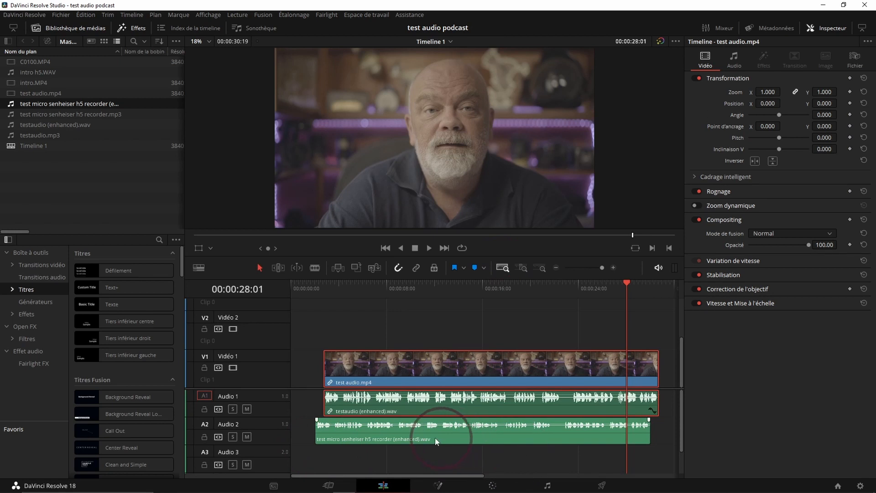
pyautogui.click(367, 434)
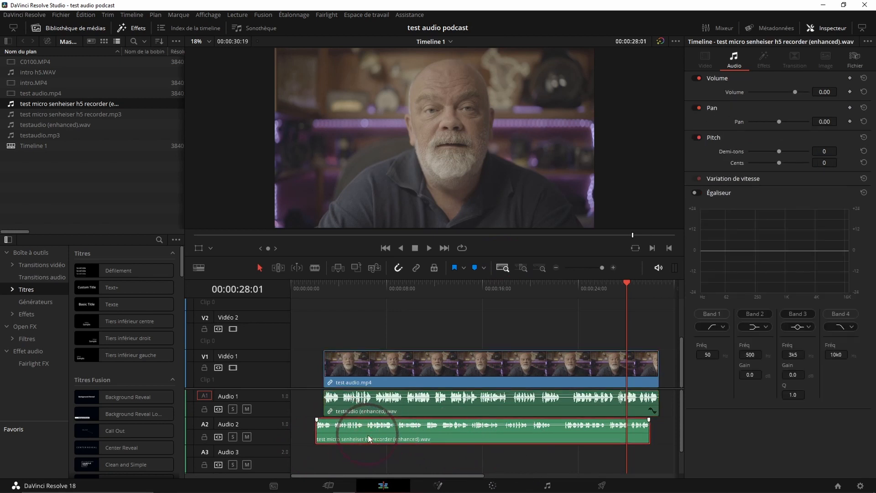
pyautogui.moveTo(320, 327); pyautogui.dragTo(395, 447)
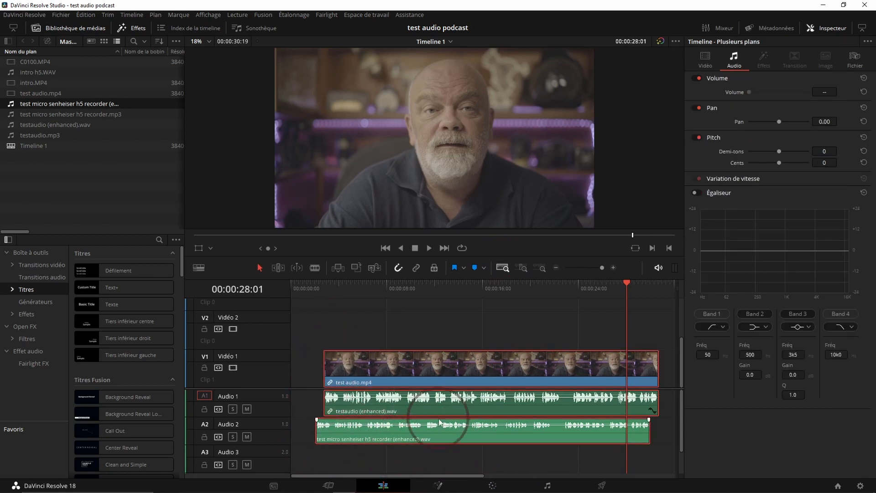
pyautogui.rightClick(436, 402)
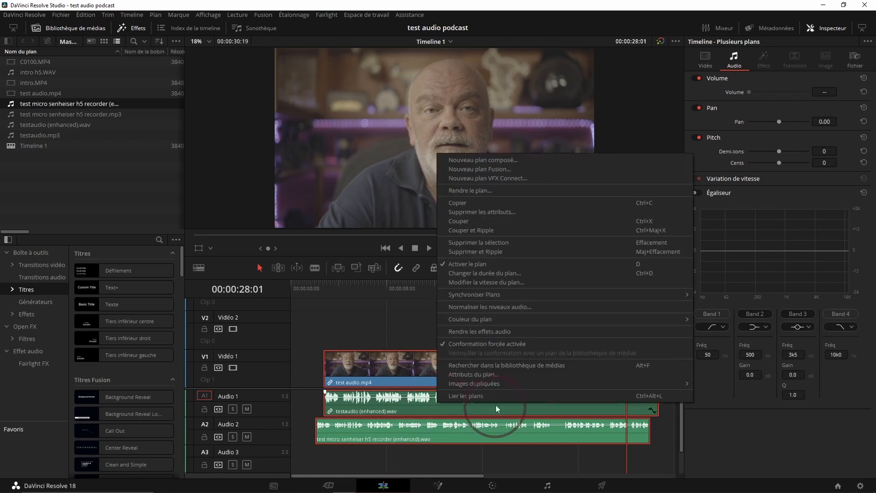
pyautogui.moveTo(481, 298)
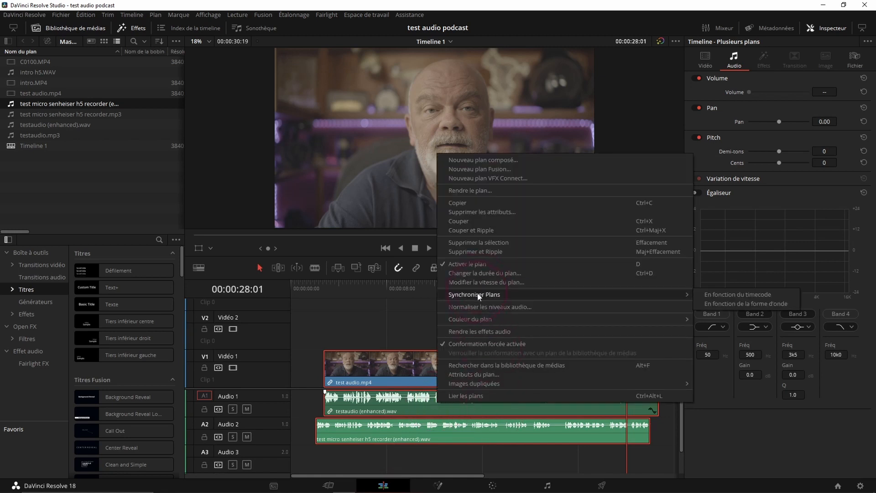
pyautogui.click(770, 308)
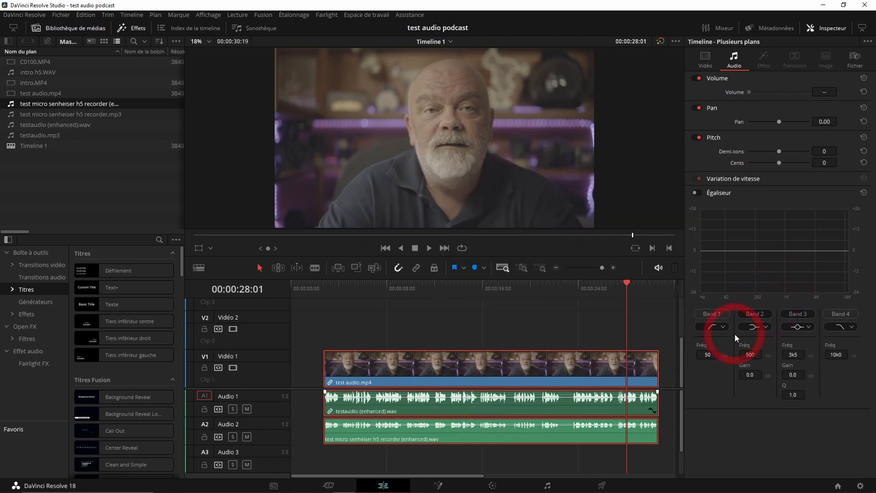
# Raise the volume of test micro senheiser h5 recorder (enhanced).wav on Audio 2 to 5.19.
pyautogui.click(527, 460)
pyautogui.click(405, 402)
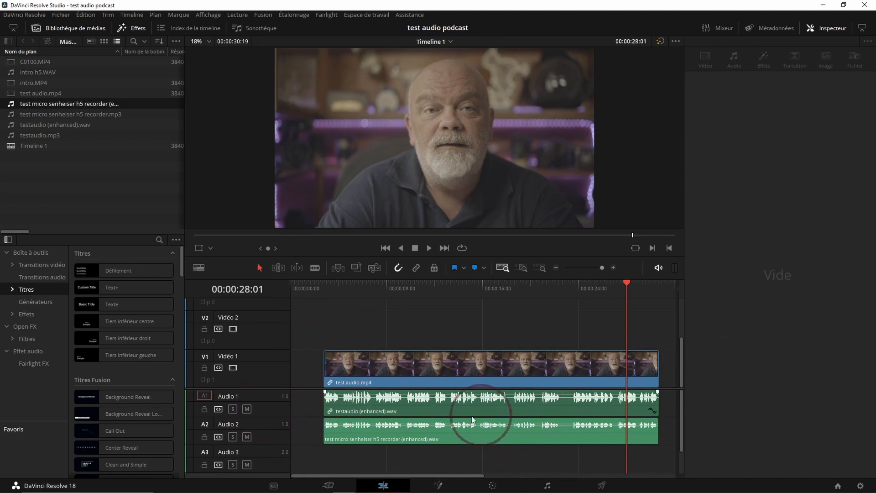
pyautogui.click(442, 433)
pyautogui.click(590, 426)
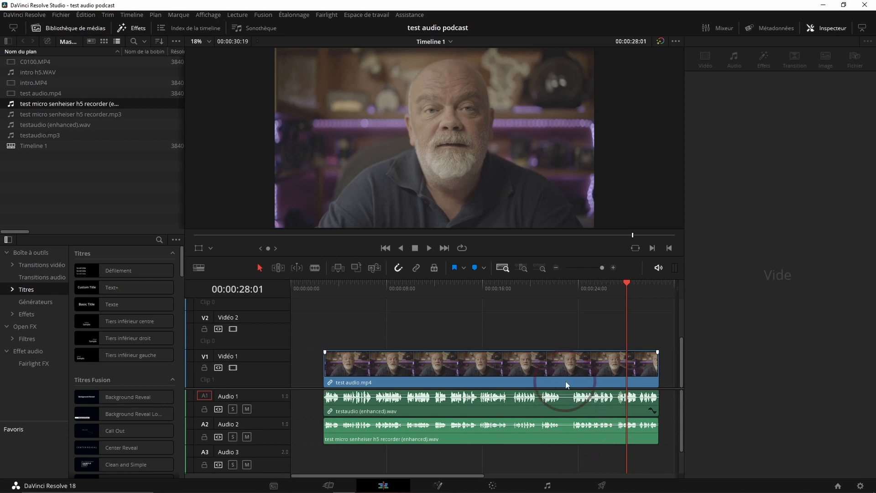
pyautogui.click(576, 401)
pyautogui.click(546, 432)
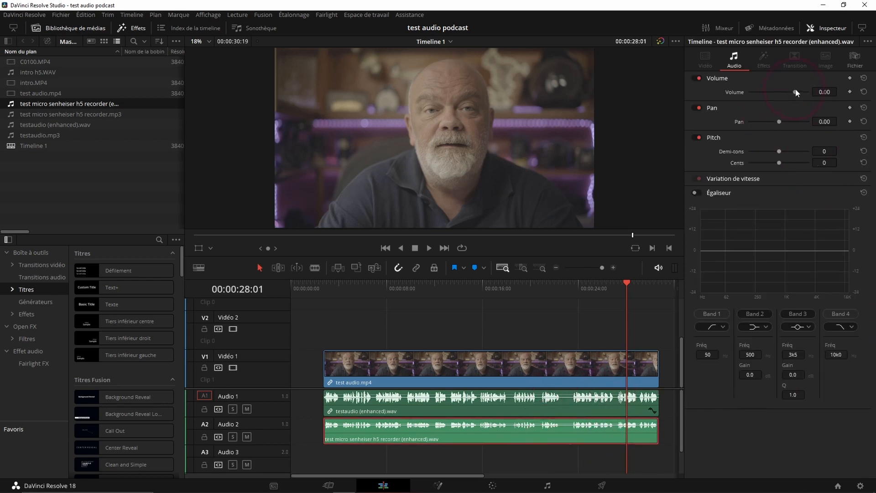
pyautogui.moveTo(796, 93); pyautogui.dragTo(797, 92)
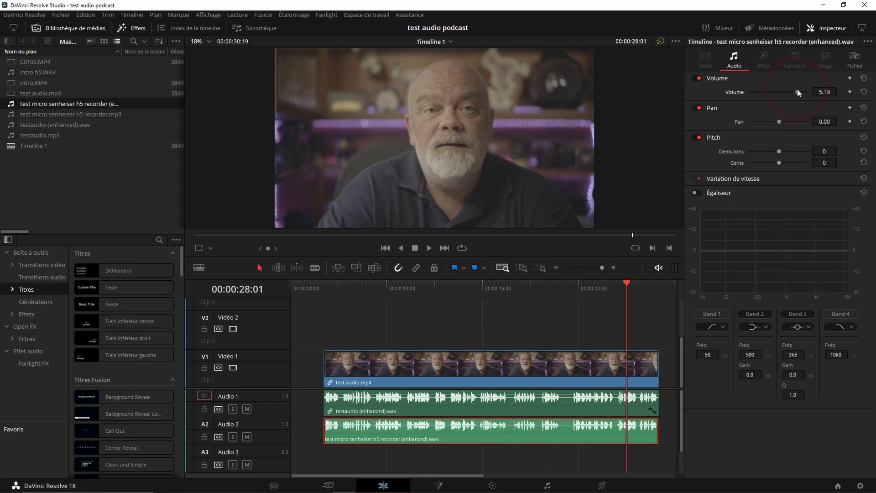
pyautogui.click(328, 301)
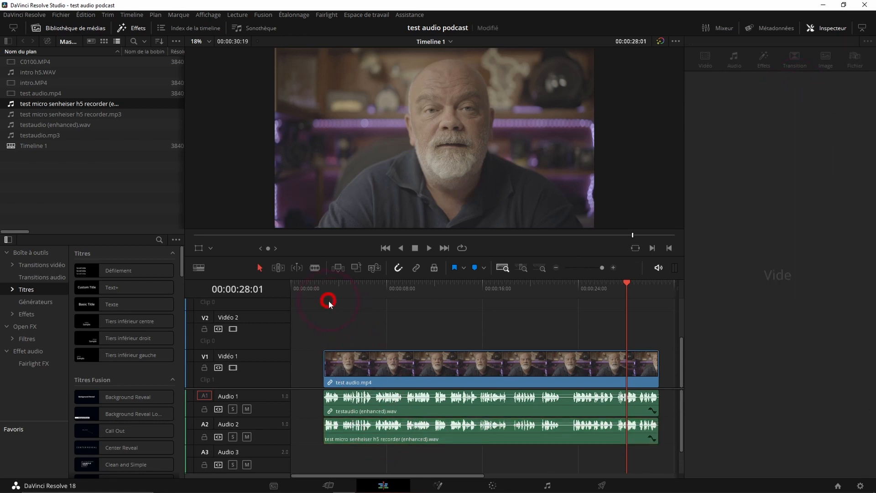
# Play from the start of the clips while alternately muting Audio 1 and Audio 2 to compare the enhanced camera and Sennheiser sound.
pyautogui.click(330, 294)
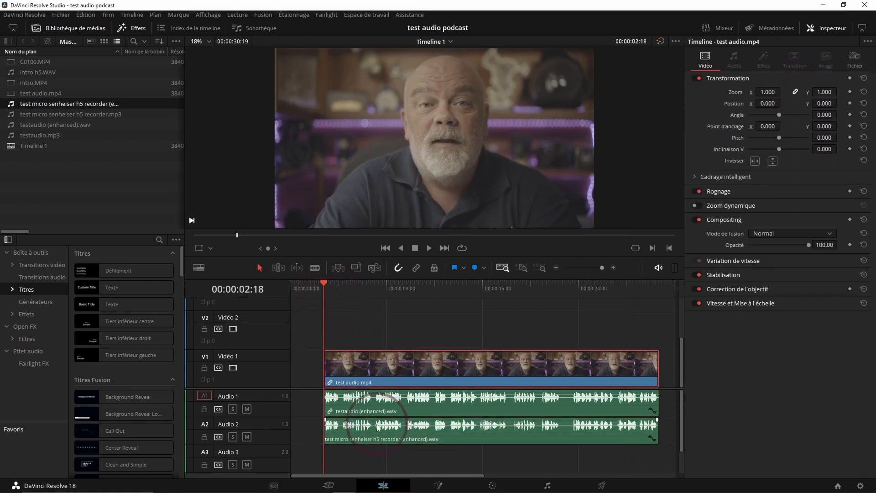
pyautogui.click(246, 408)
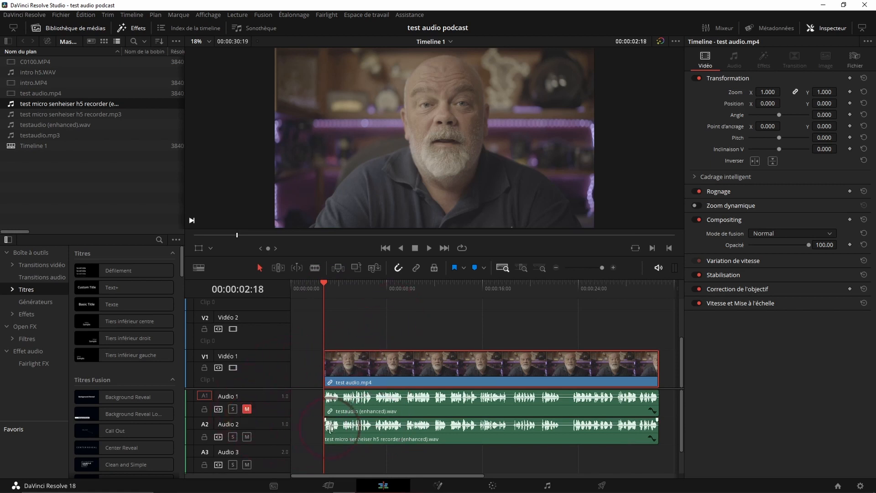
pyautogui.press('space')
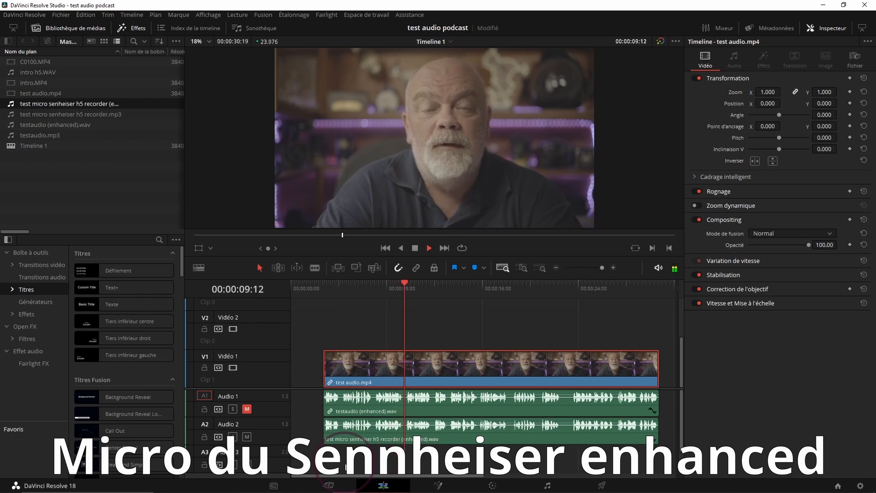
pyautogui.press('space')
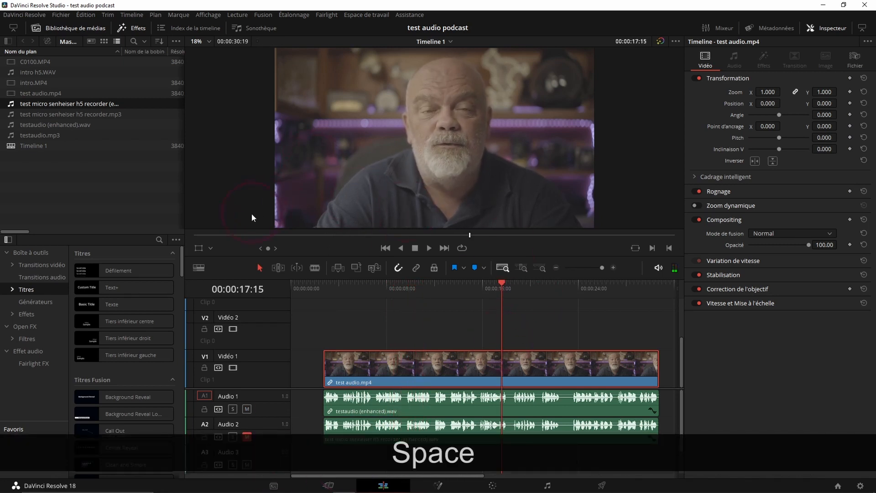
pyautogui.click(399, 411)
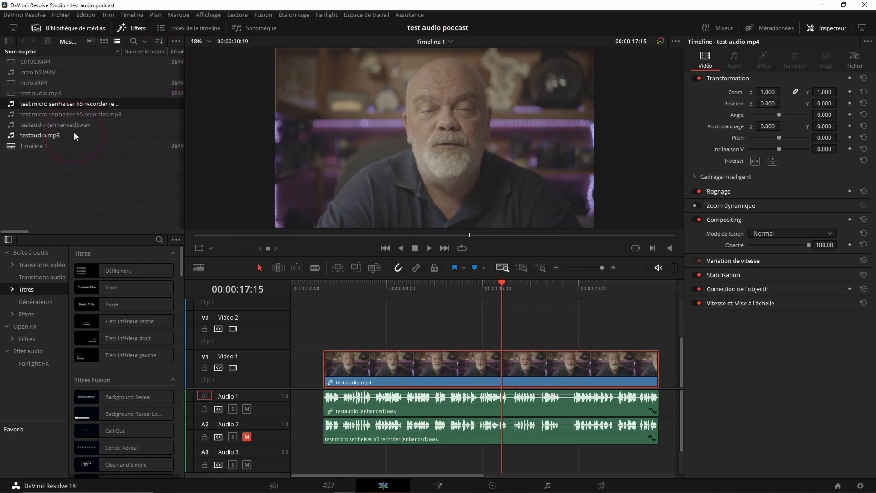
# Add test micro senheiser h5 recorder.mp3 to Audio 3 at the clips' start and listen to it with Audio 1 and Audio 2 muted.
pyautogui.moveTo(65, 117); pyautogui.dragTo(325, 457)
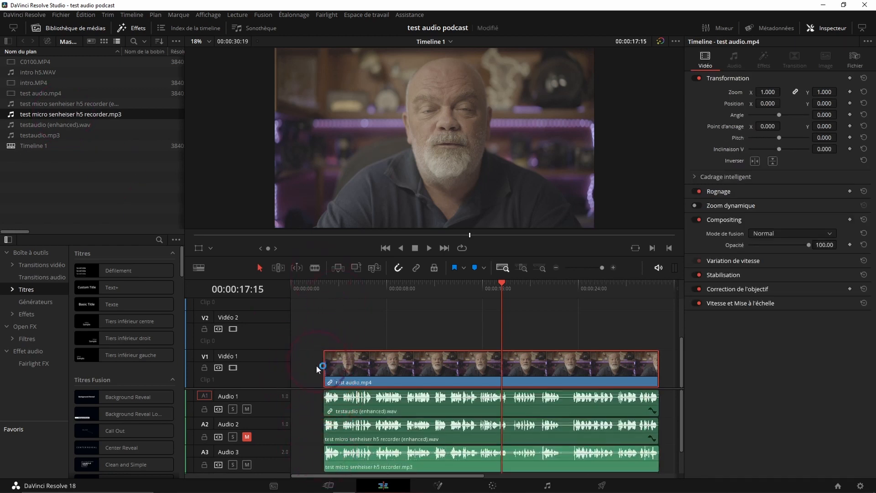
pyautogui.click(247, 409)
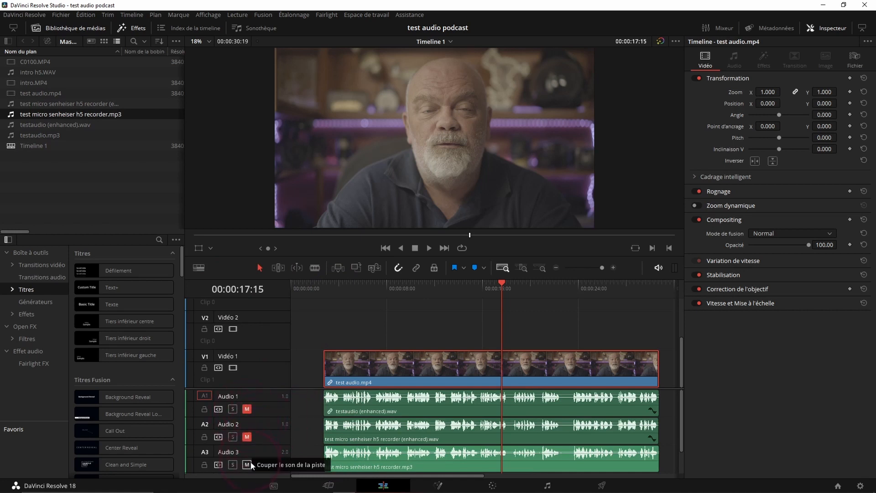
pyautogui.click(333, 284)
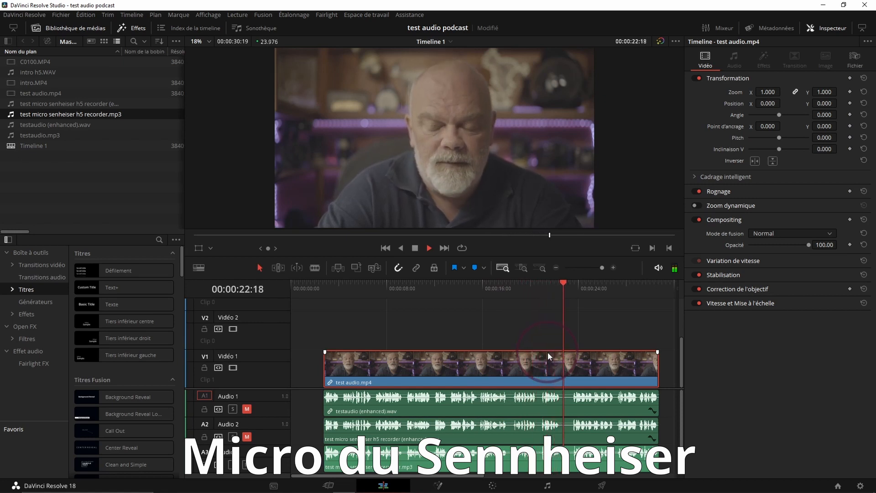
pyautogui.press('space')
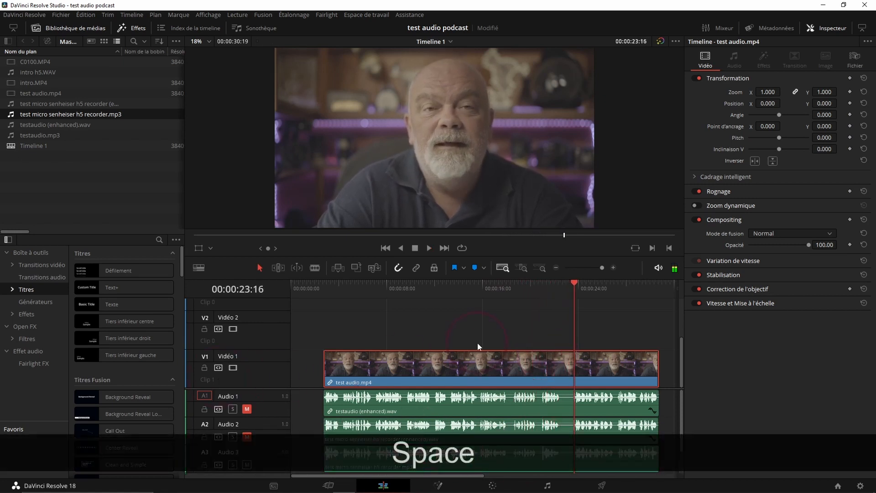
# Mute Audio 3, unmute Audio 2 and play from the start of the clips to hear the enhanced Sennheiser recording.
pyautogui.scroll(-1, 292, 395)
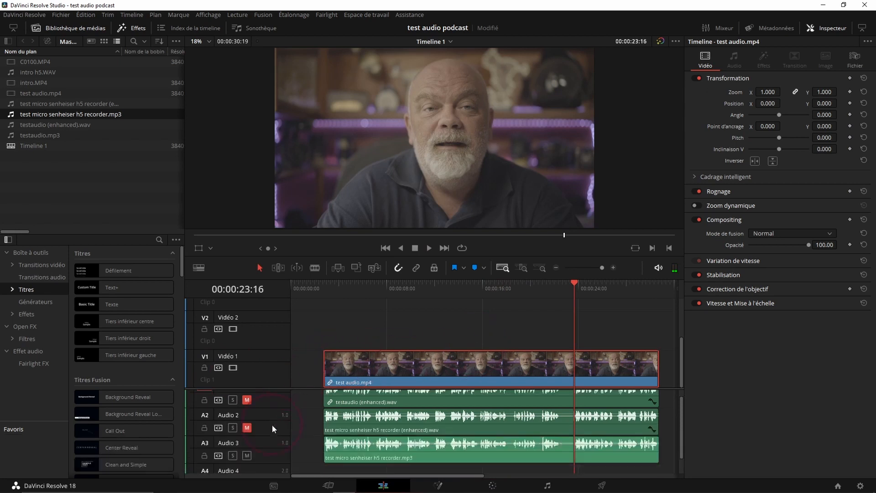
pyautogui.click(247, 456)
pyautogui.click(247, 428)
pyautogui.click(325, 293)
pyautogui.press('space')
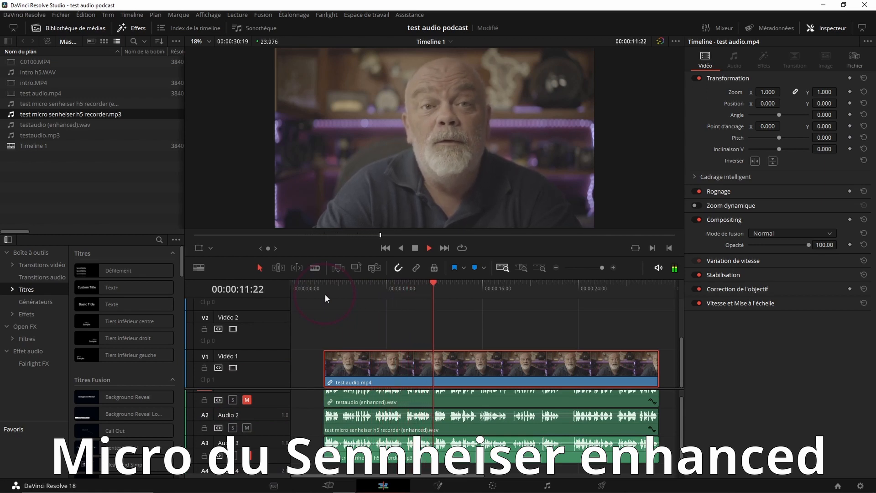
pyautogui.click(399, 396)
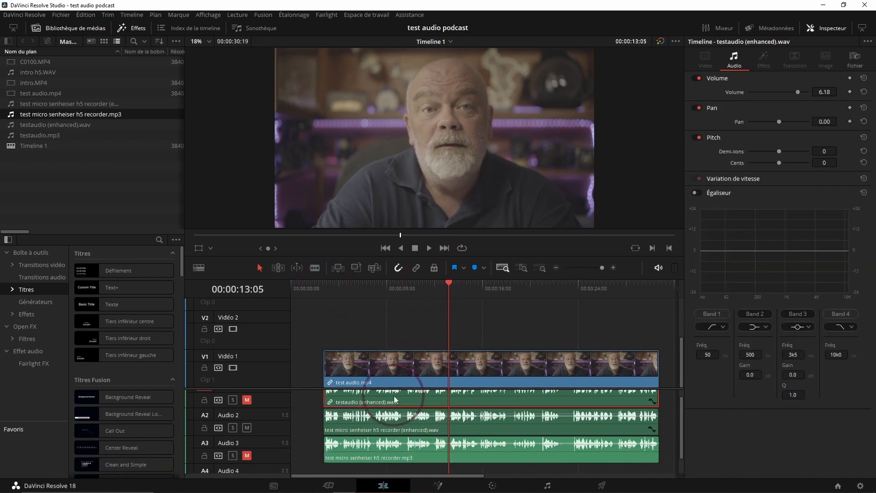
pyautogui.scroll(1, 395, 400)
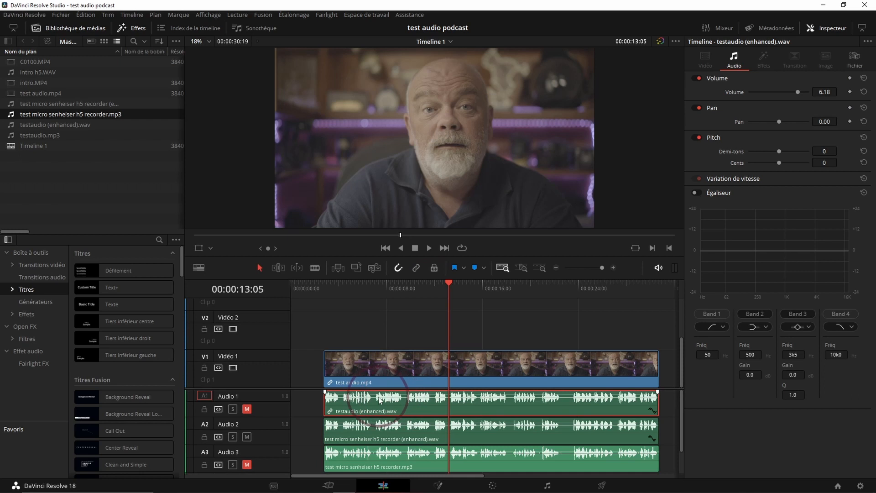